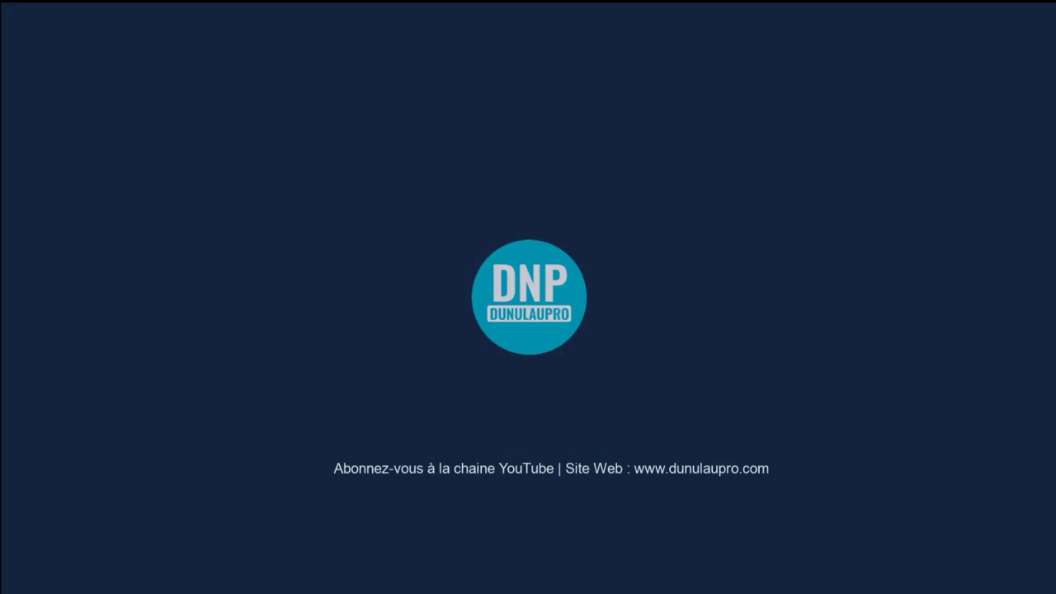
# - Enter a custom paper size of width 4 and height 2,3 in Page Setup
pyautogui.press('Tab')
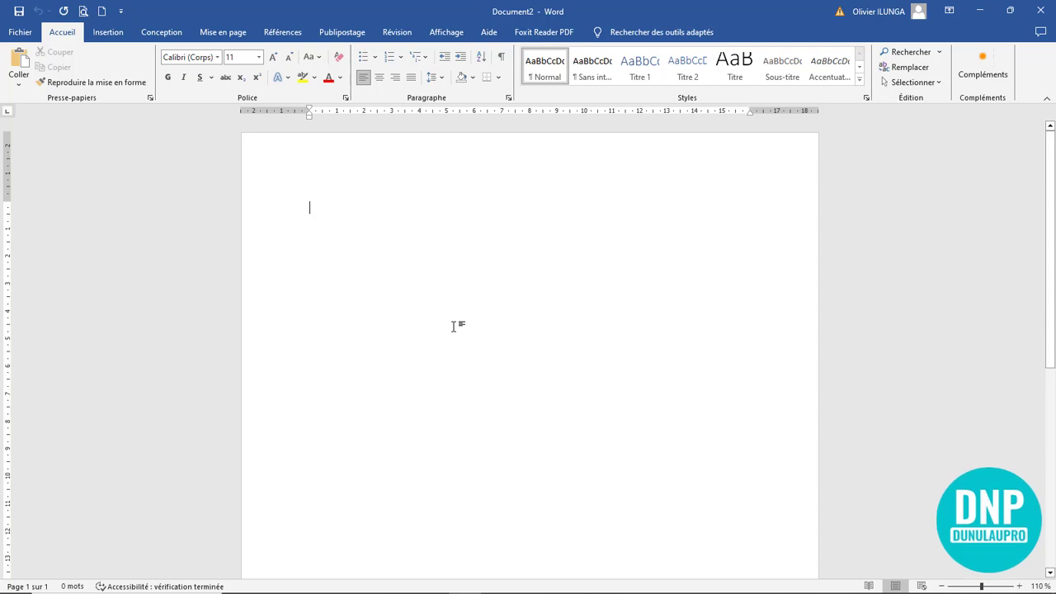
pyautogui.click(162, 33)
pyautogui.click(221, 33)
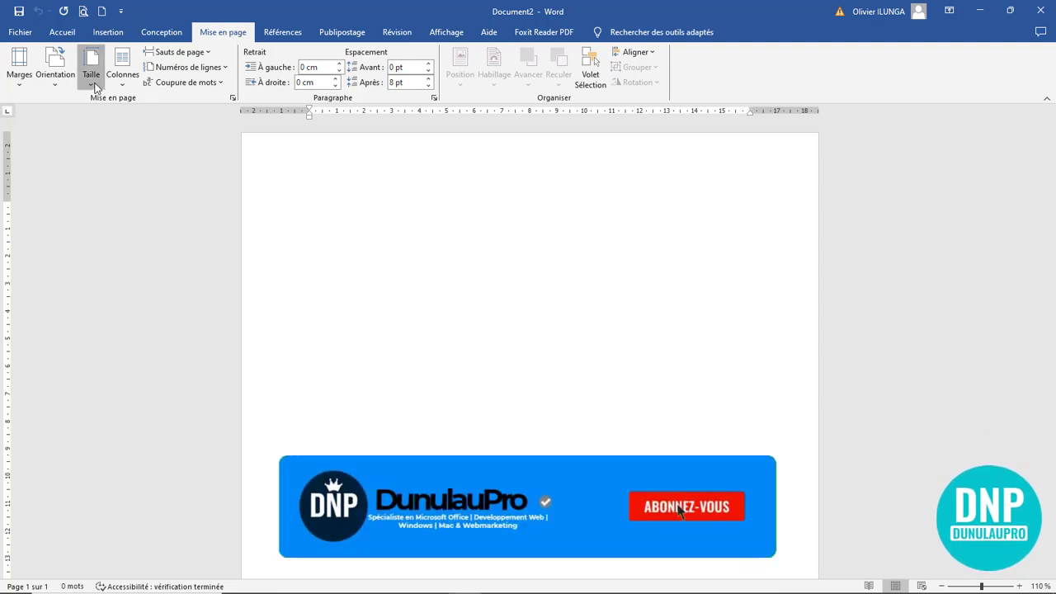
pyautogui.click(96, 86)
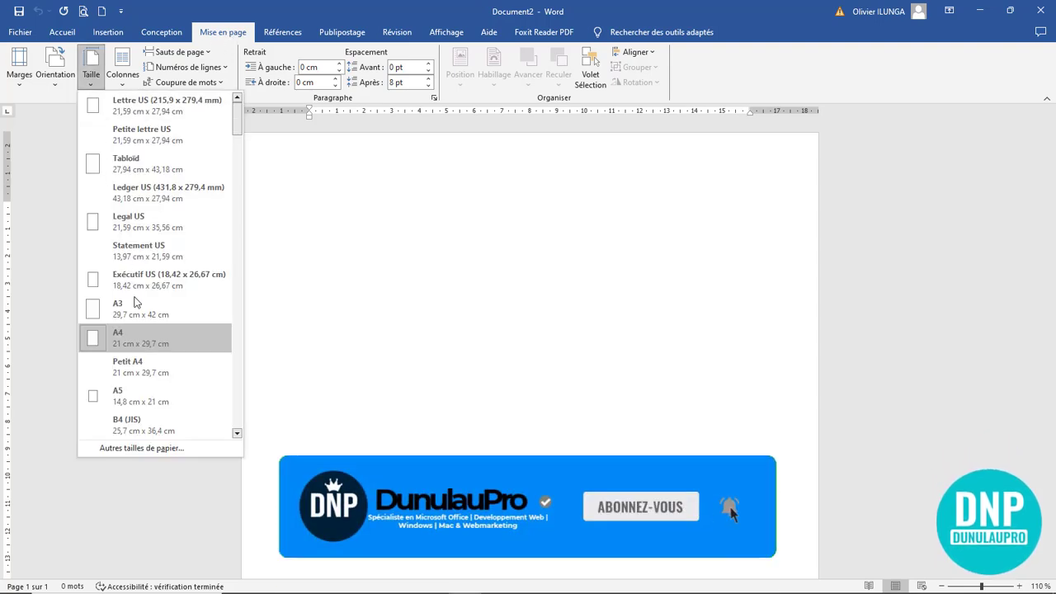
pyautogui.click(149, 448)
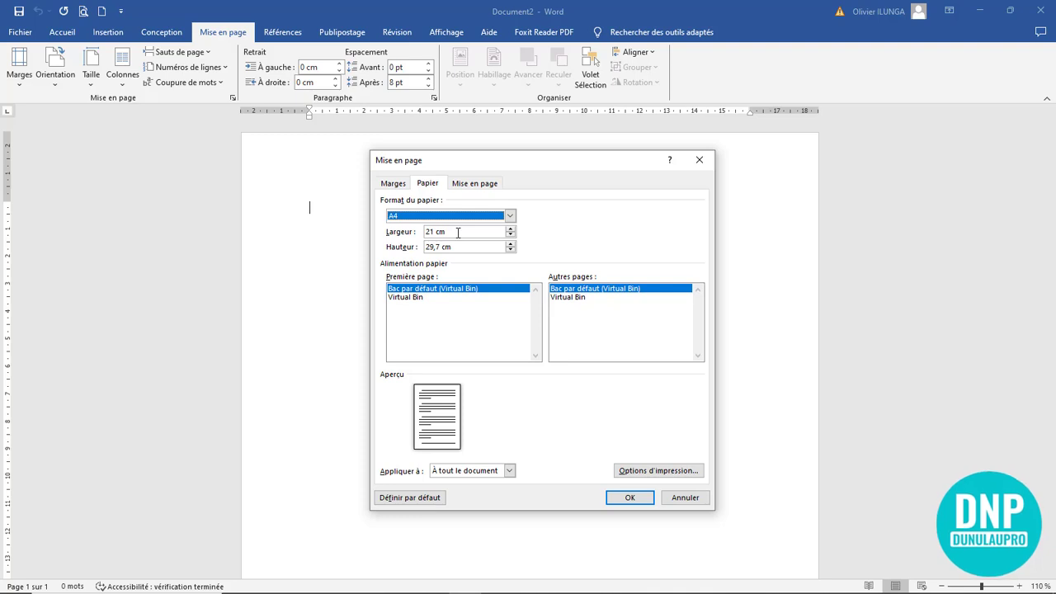
pyautogui.click(459, 232)
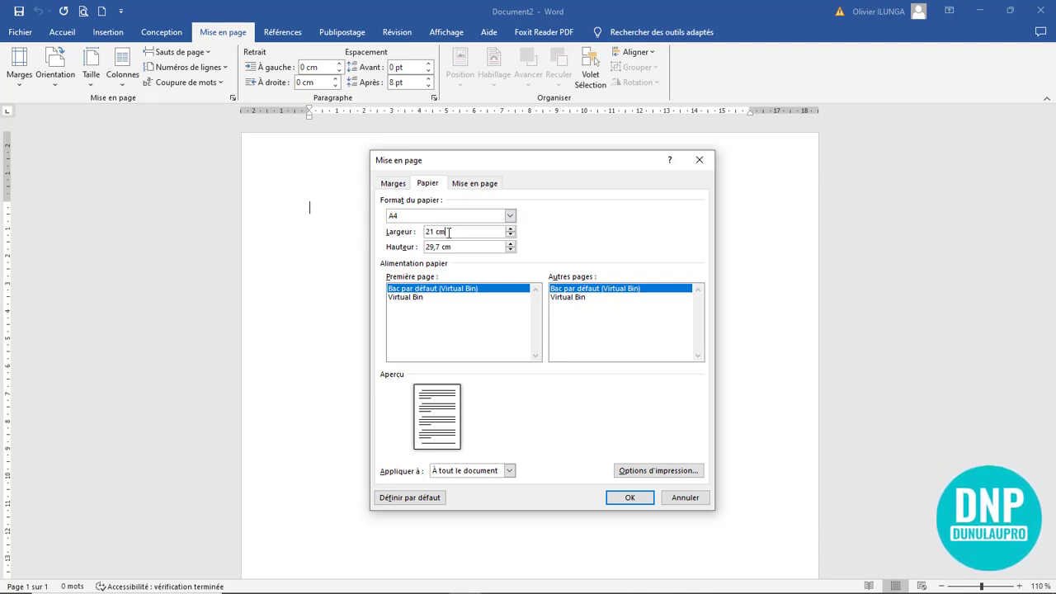
pyautogui.moveTo(449, 232); pyautogui.dragTo(381, 237)
pyautogui.write('4')
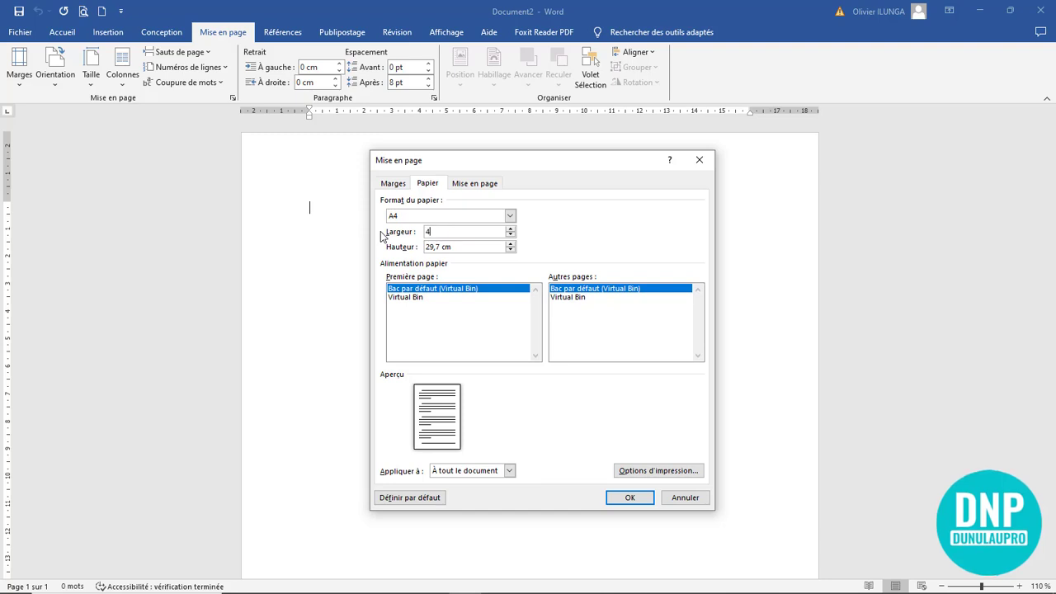
pyautogui.click(463, 246)
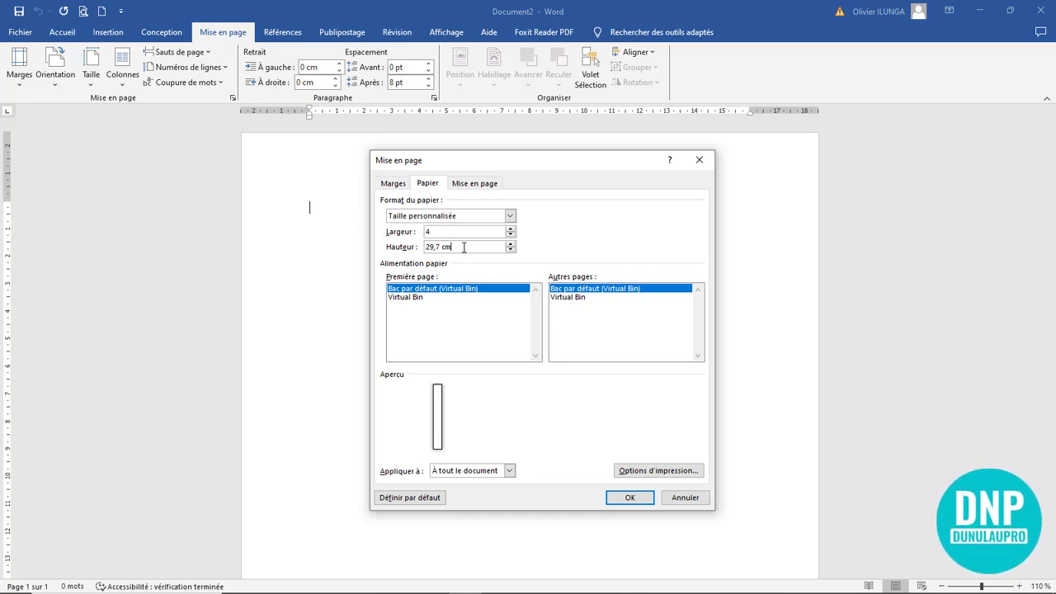
pyautogui.write('2,')
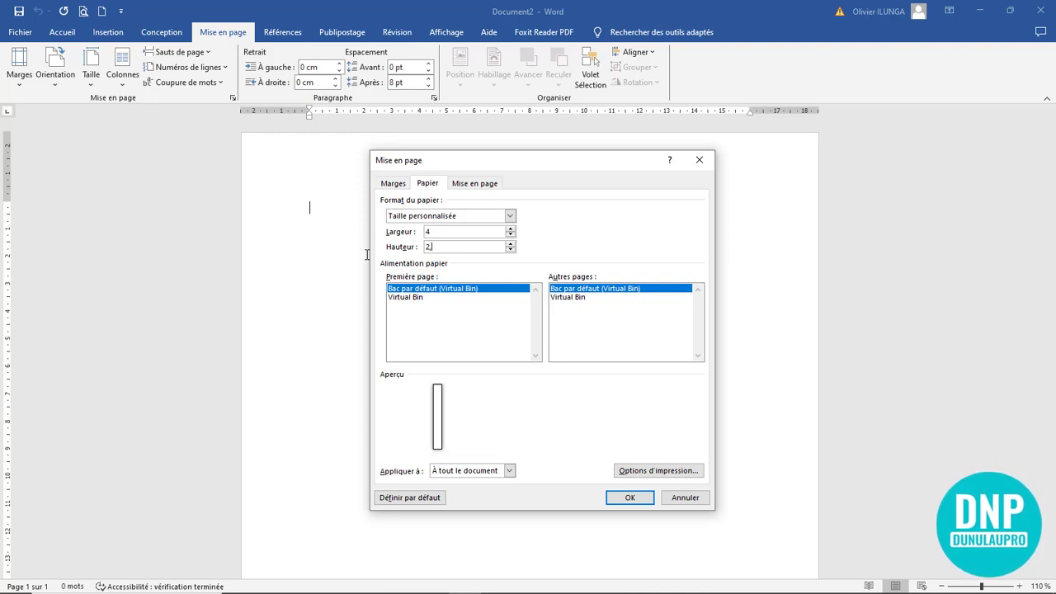
pyautogui.write('3')
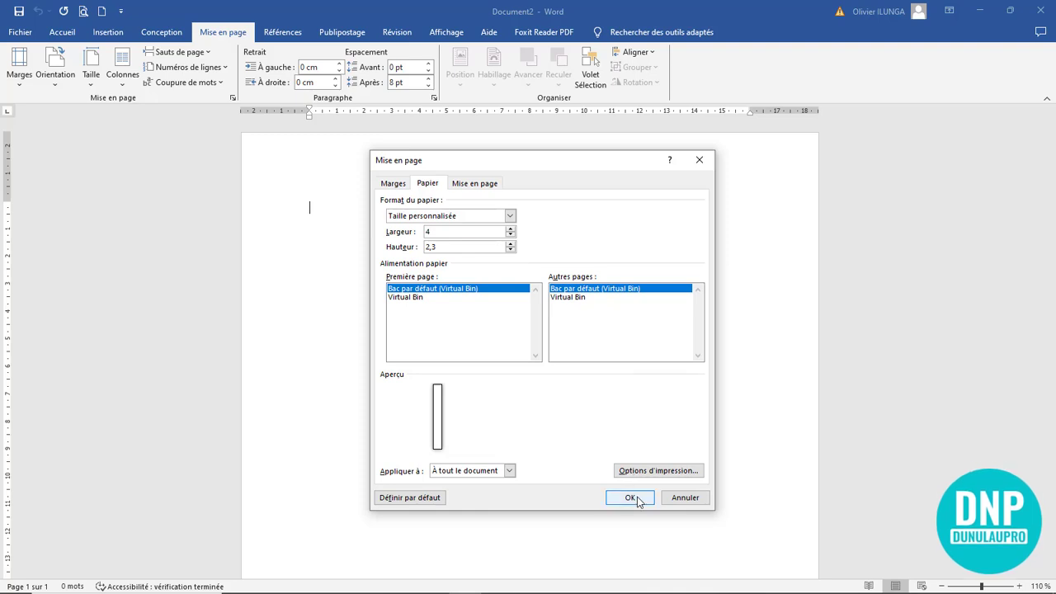
pyautogui.click(390, 187)
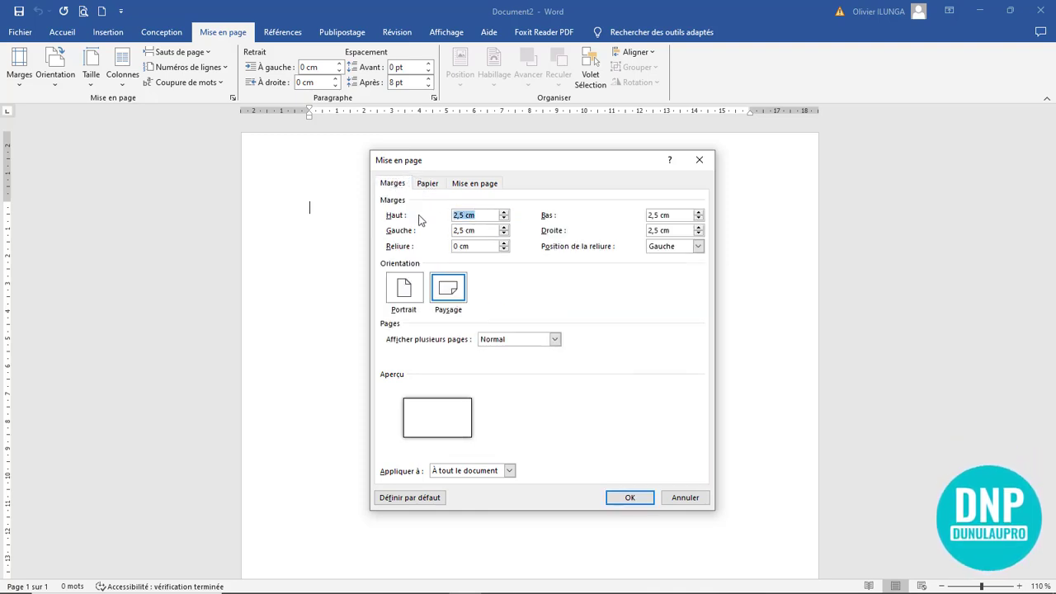
# - Set top, left, bottom and right margins to 0 and keep them despite the printable-area warning
pyautogui.write('0')
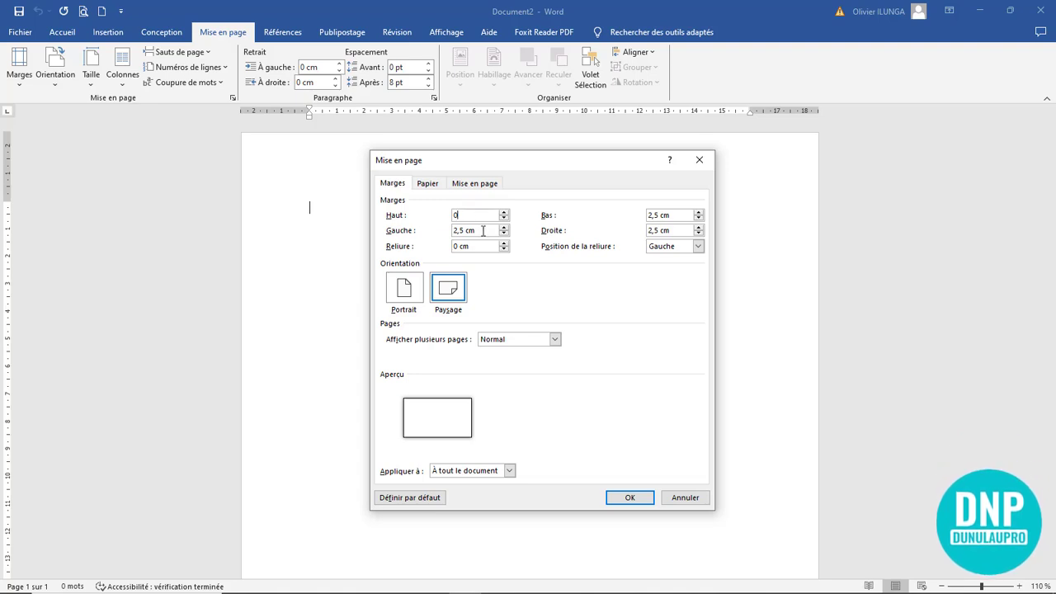
pyautogui.write('0')
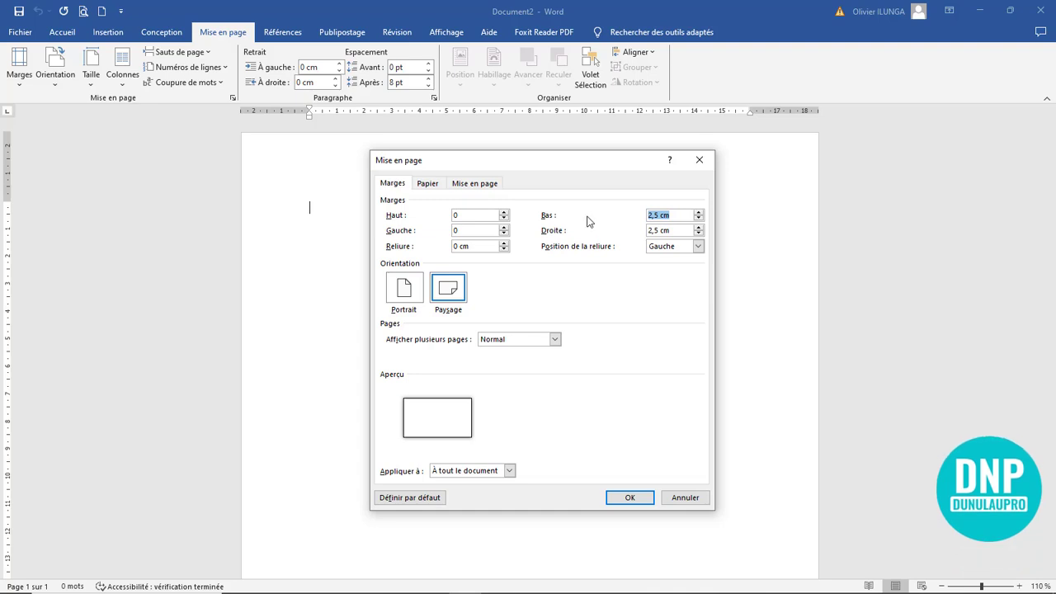
pyautogui.write('0')
pyautogui.press('Tab')
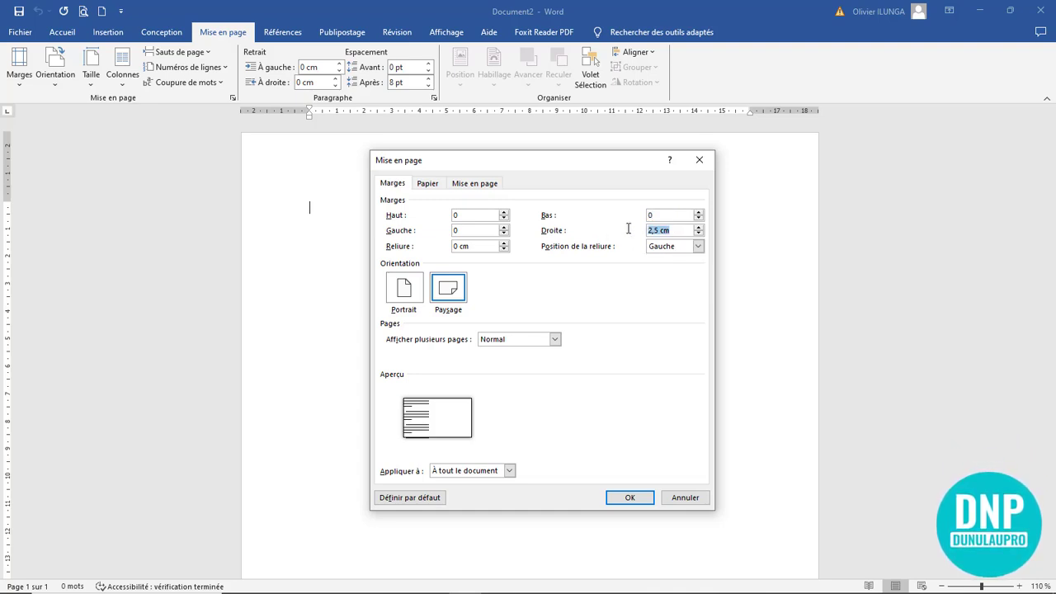
pyautogui.write('0')
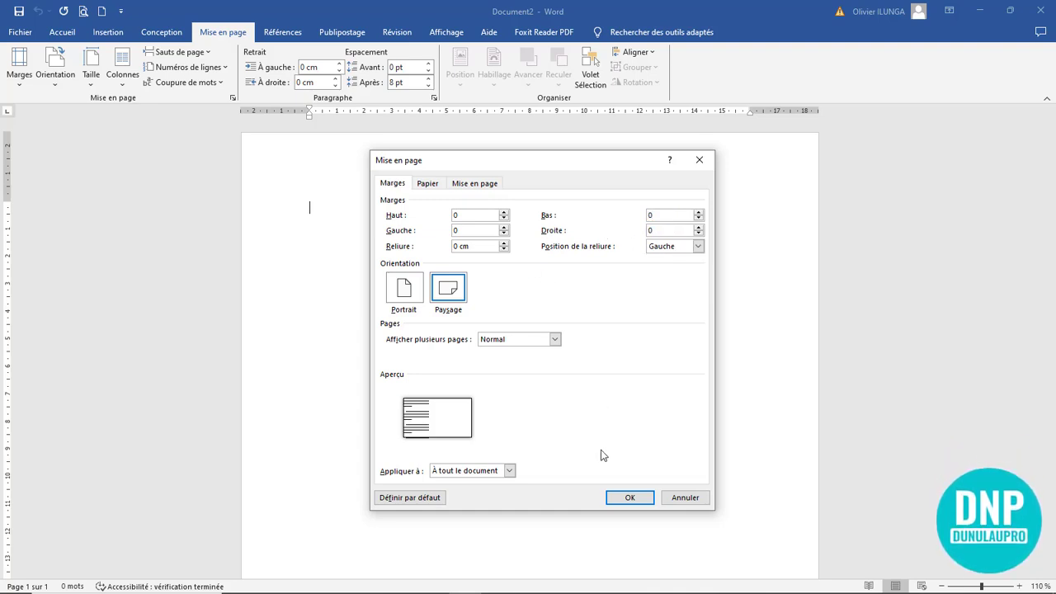
pyautogui.click(630, 497)
pyautogui.click(571, 340)
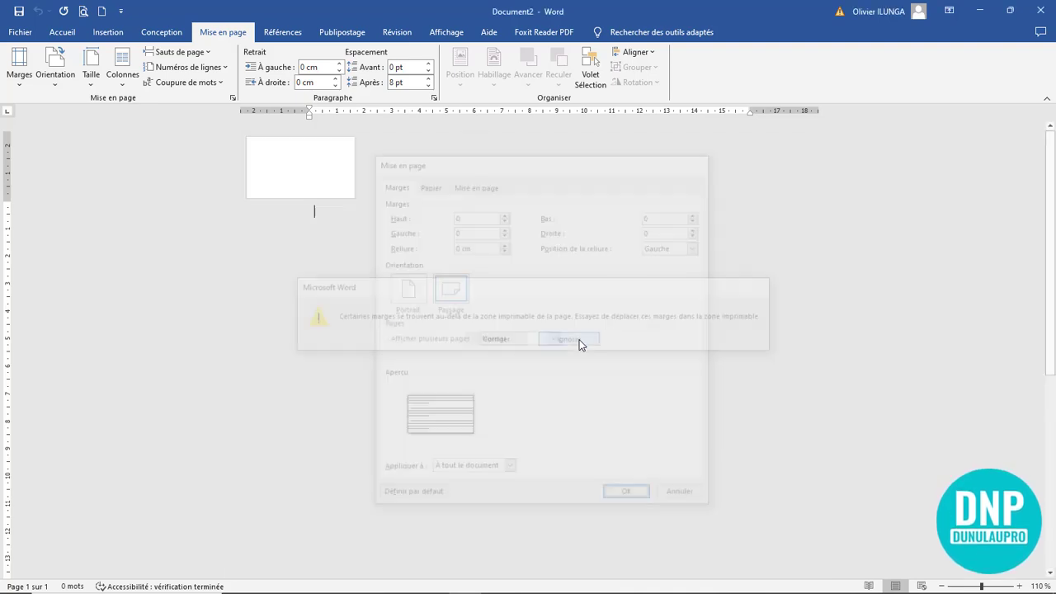
# - Insert a page break with Ctrl+Enter to create a second card-sized page for the back
pyautogui.keyDown('ctrl'); pyautogui.scroll(4, 665, 310); pyautogui.keyUp('ctrl')
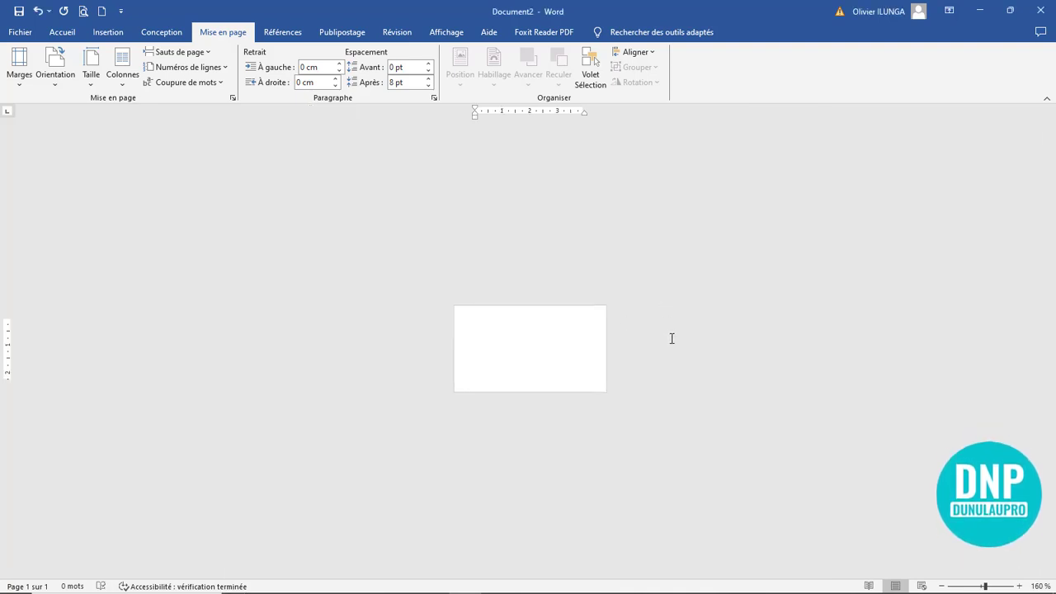
pyautogui.keyDown('ctrl'); pyautogui.scroll(5, 667, 313); pyautogui.keyUp('ctrl')
pyautogui.keyDown('ctrl'); pyautogui.scroll(10, 669, 319); pyautogui.keyUp('ctrl')
pyautogui.keyDown('ctrl'); pyautogui.scroll(10, 670, 323); pyautogui.keyUp('ctrl')
pyautogui.keyDown('ctrl'); pyautogui.scroll(4, 672, 327); pyautogui.keyUp('ctrl')
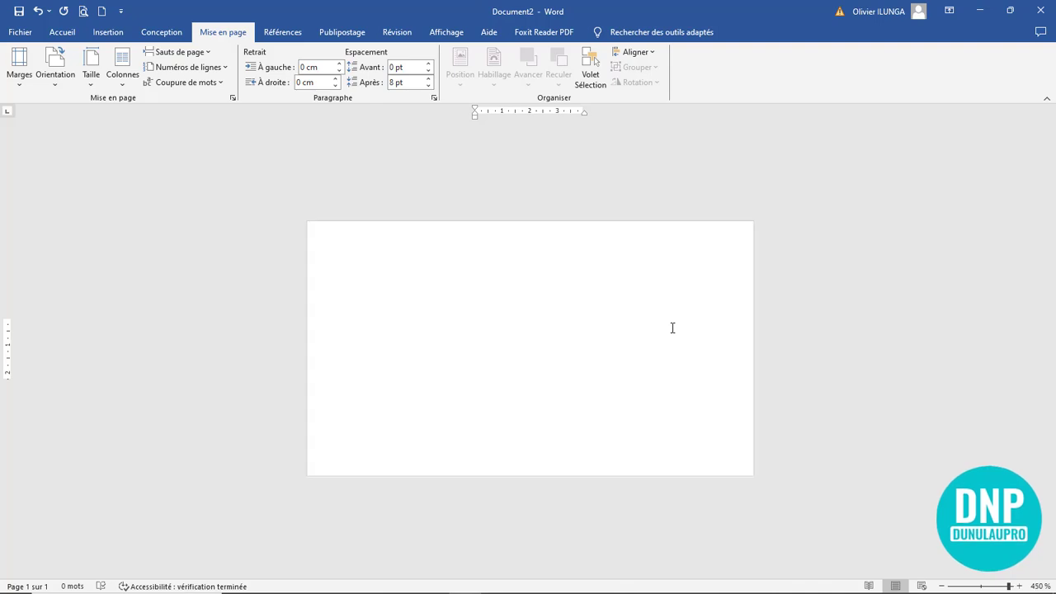
pyautogui.keyDown('ctrl'); pyautogui.scroll(3, 672, 328); pyautogui.keyUp('ctrl')
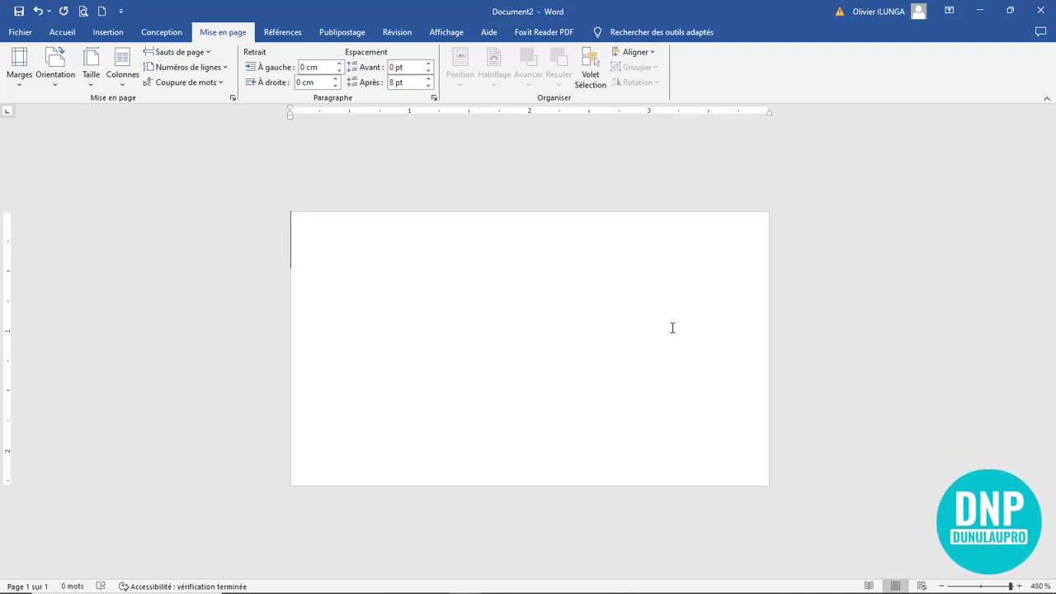
pyautogui.hotkey('ctrl', 'Return')
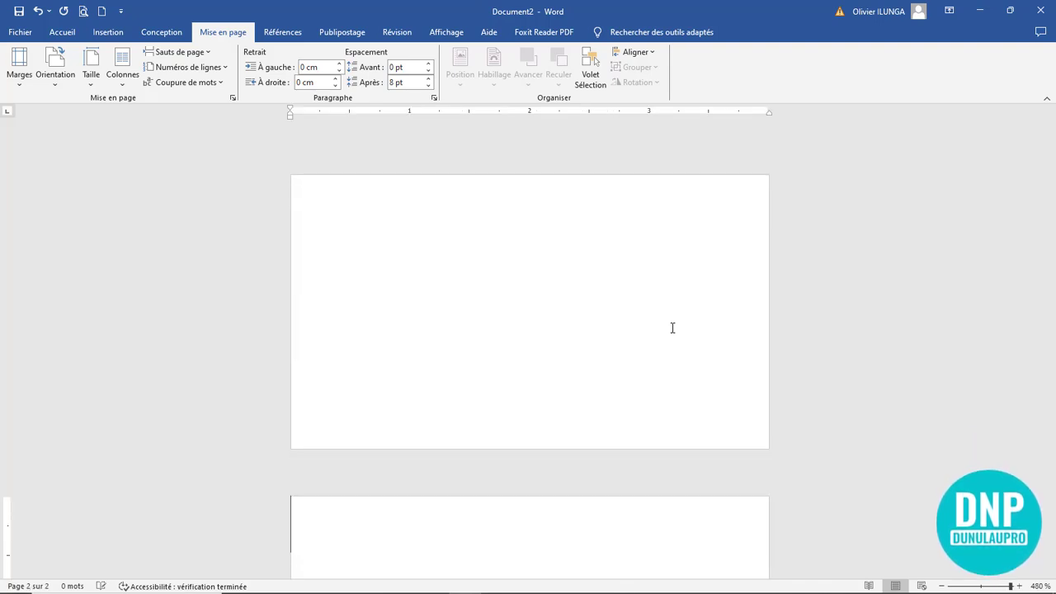
pyautogui.scroll(-3, 656, 327)
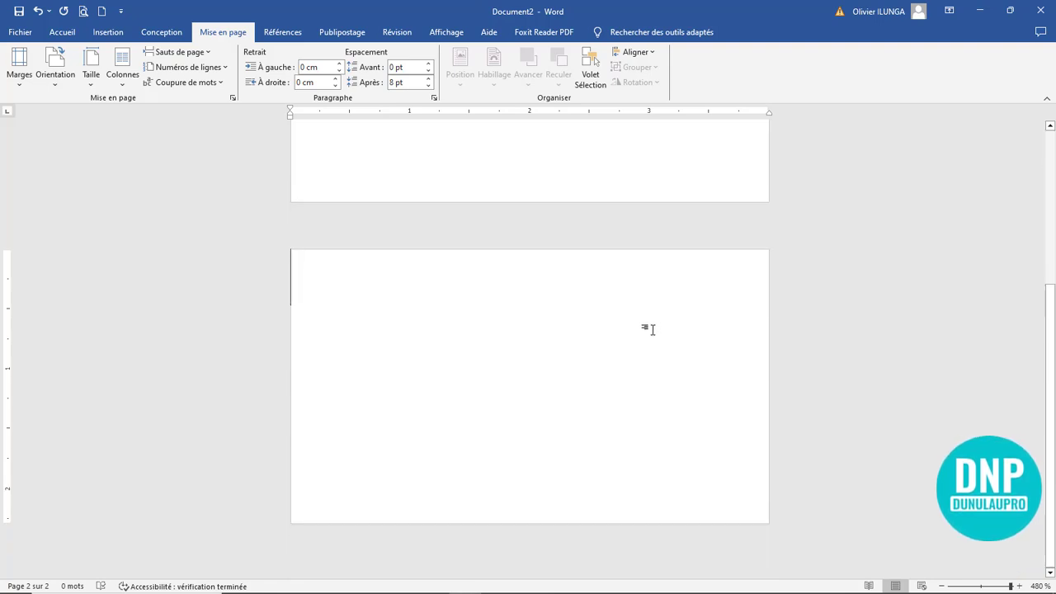
pyautogui.scroll(2, 545, 323)
pyautogui.scroll(1, 545, 323)
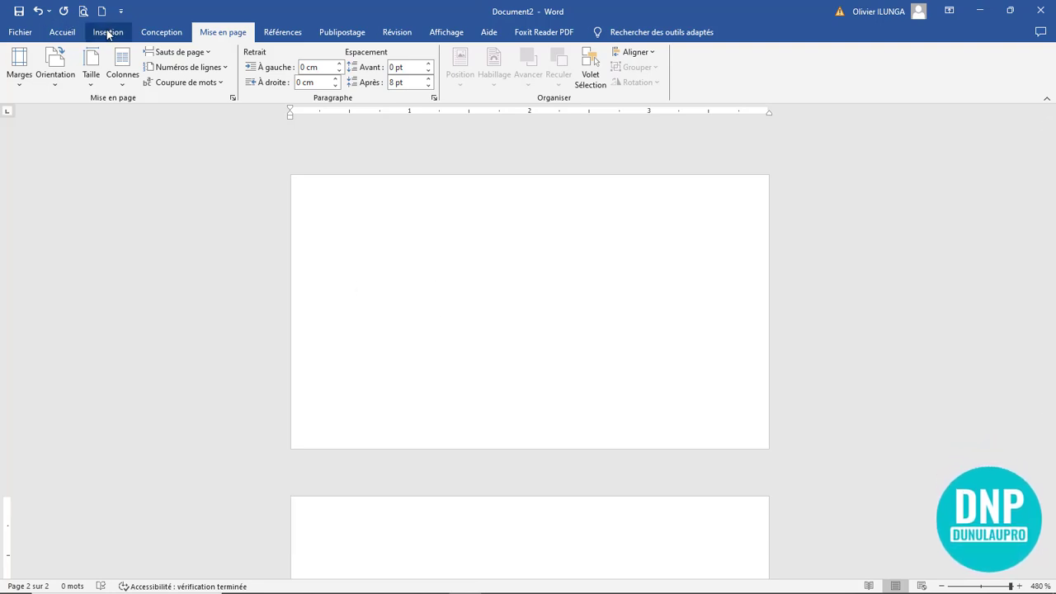
pyautogui.click(107, 33)
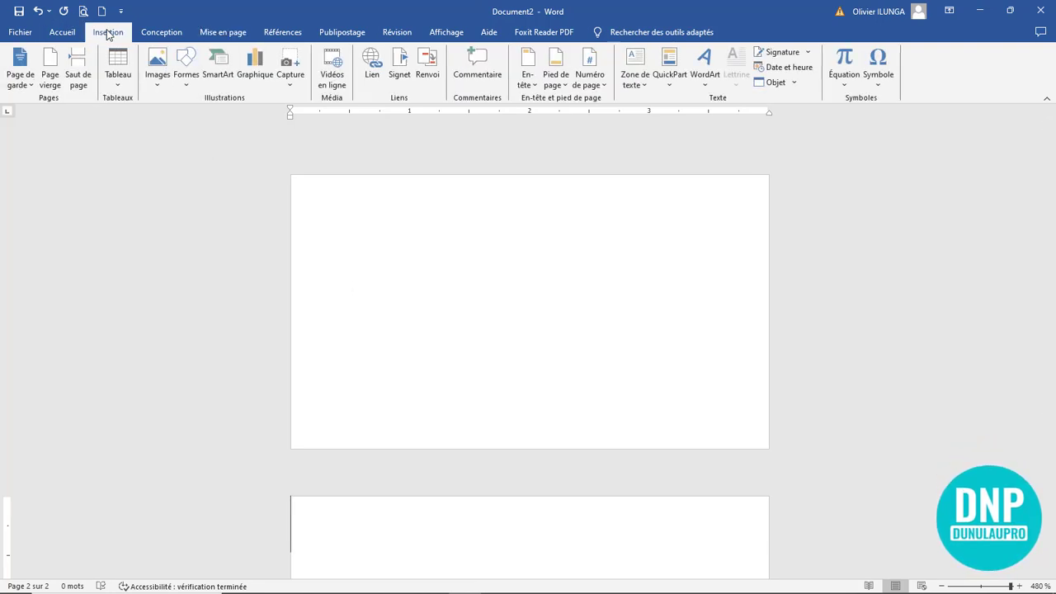
# - Draw an outline-free rectangle stretched to the page edges, covering the front page at 4 × 2,34 cm
pyautogui.click(189, 85)
pyautogui.click(219, 112)
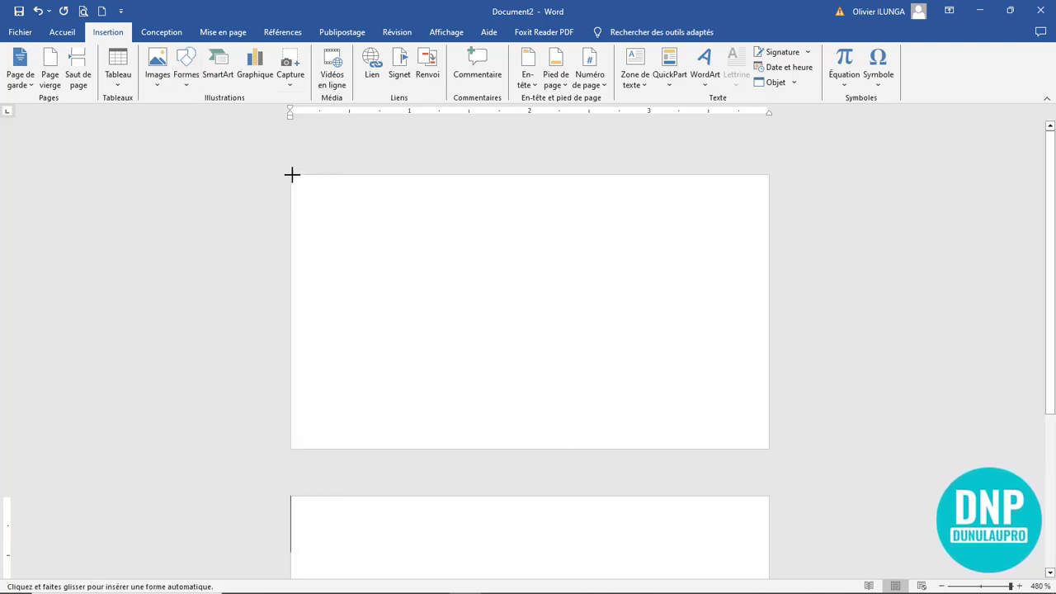
pyautogui.moveTo(293, 176)
pyautogui.mouseDown()
pyautogui.moveTo(437, 353)
pyautogui.moveTo(768, 450)
pyautogui.mouseUp()
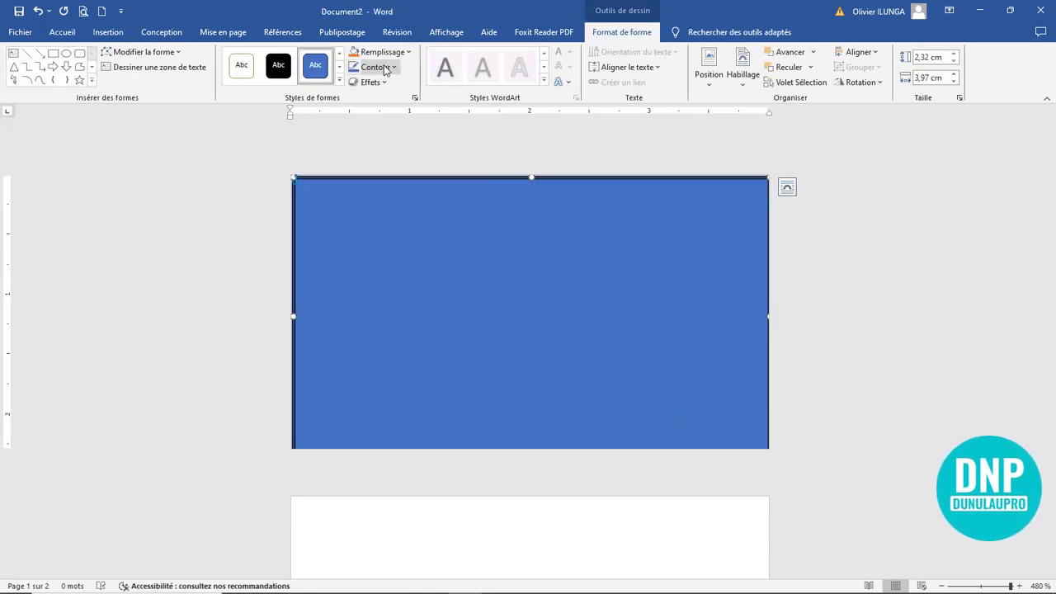
pyautogui.click(376, 67)
pyautogui.click(398, 238)
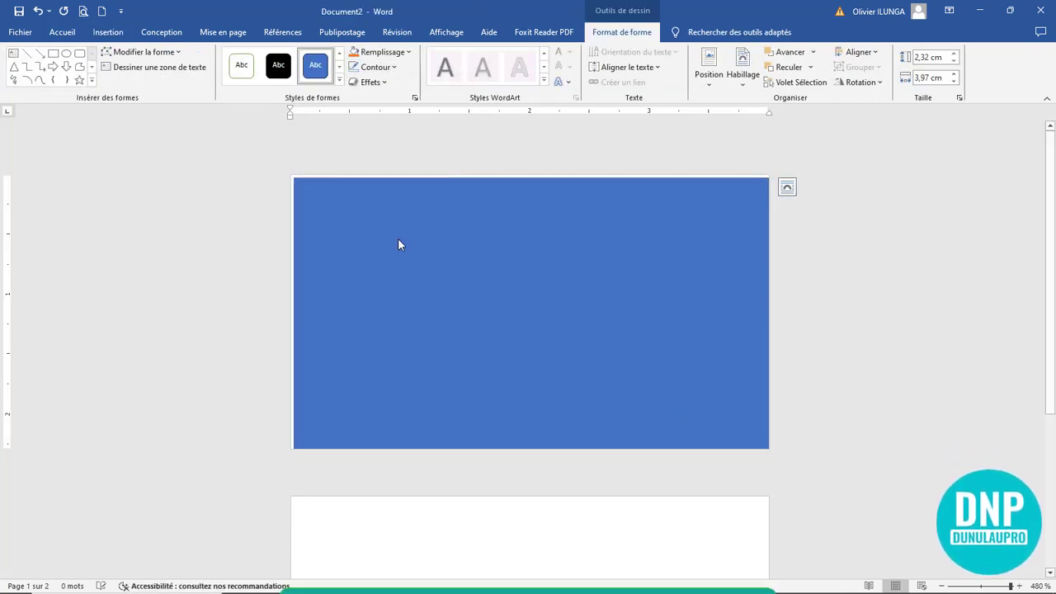
pyautogui.moveTo(532, 178); pyautogui.dragTo(531, 174)
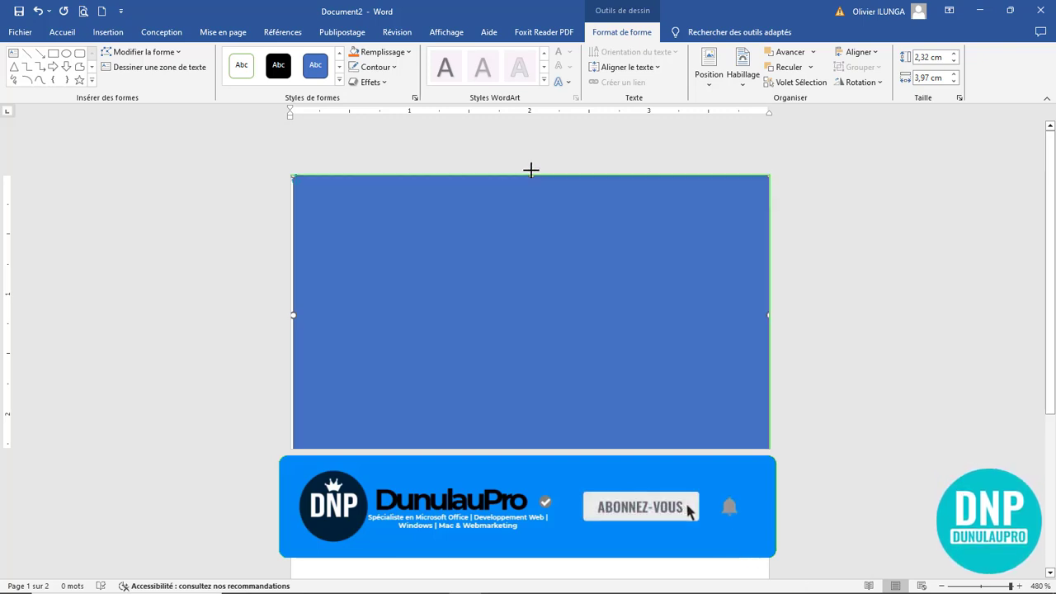
pyautogui.moveTo(292, 316); pyautogui.dragTo(291, 316)
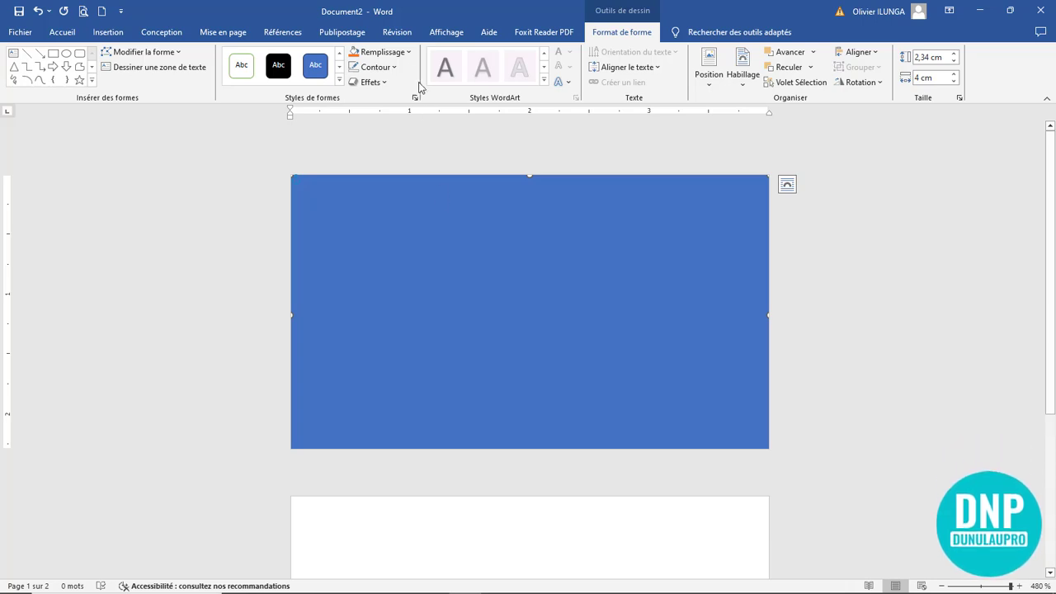
# - Fill the background rectangle with the crimson magenta hexagon from the Standard colour palette
pyautogui.click(406, 52)
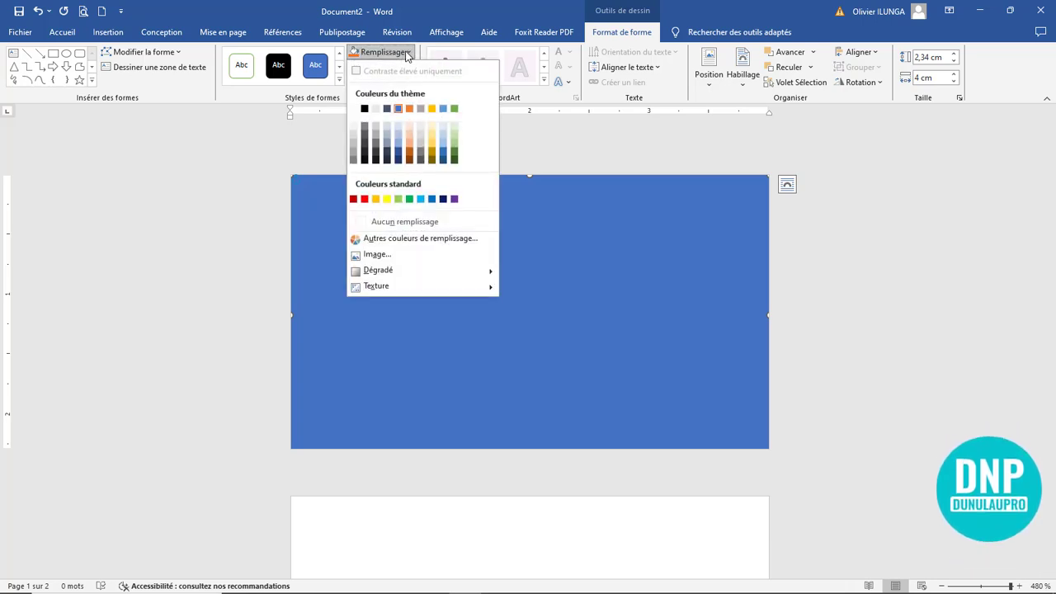
pyautogui.click(414, 237)
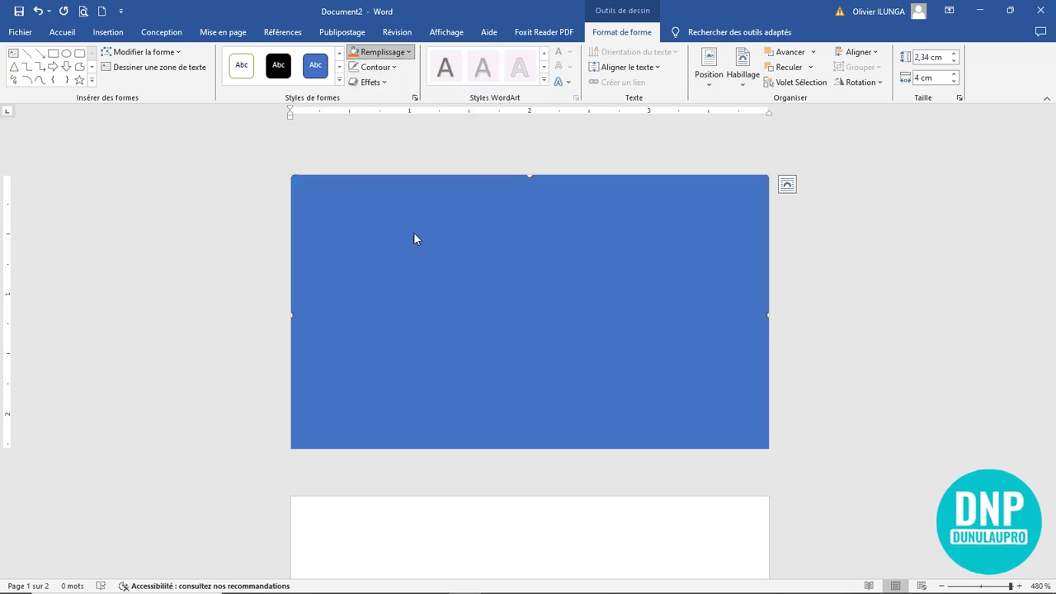
pyautogui.moveTo(648, 177); pyautogui.dragTo(654, 191)
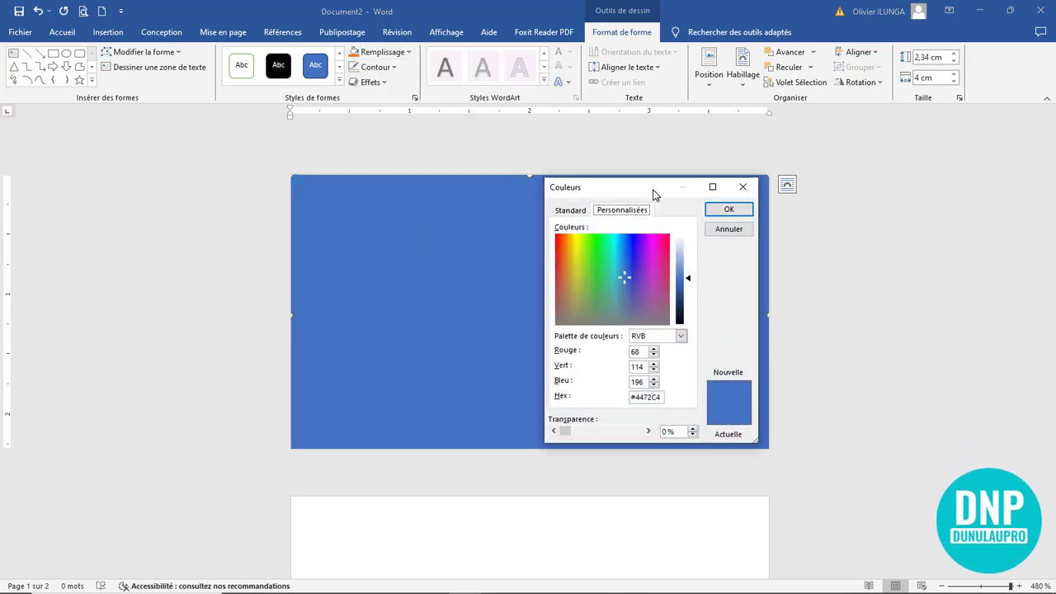
pyautogui.click(578, 213)
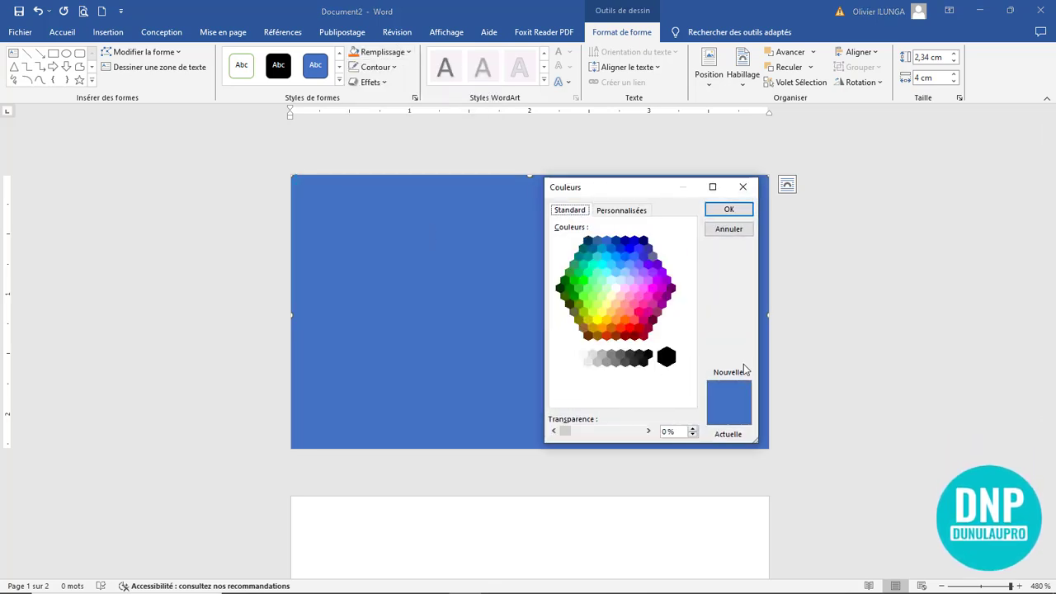
pyautogui.click(630, 329)
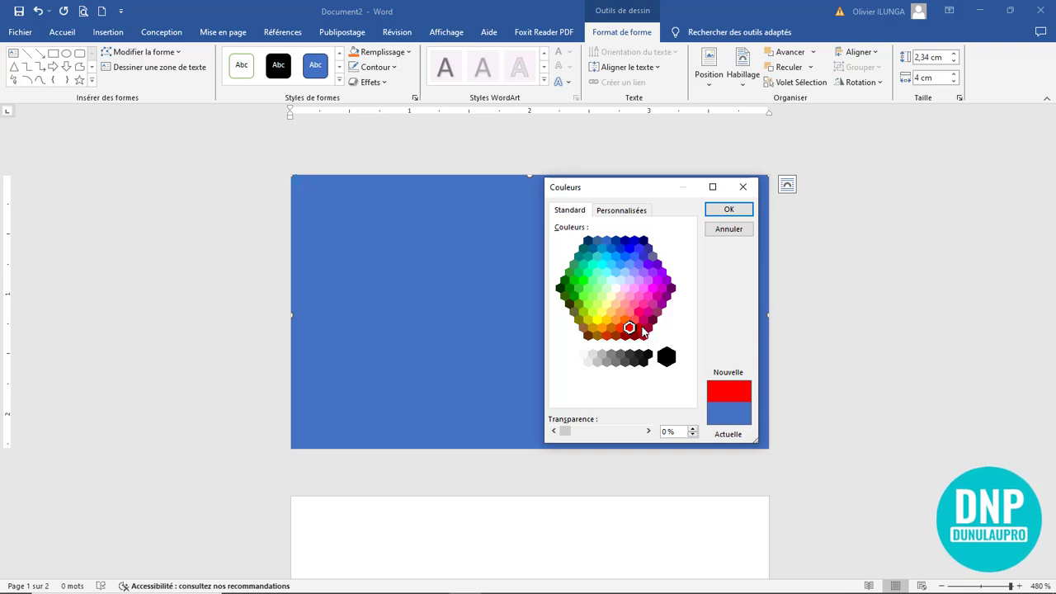
pyautogui.click(643, 320)
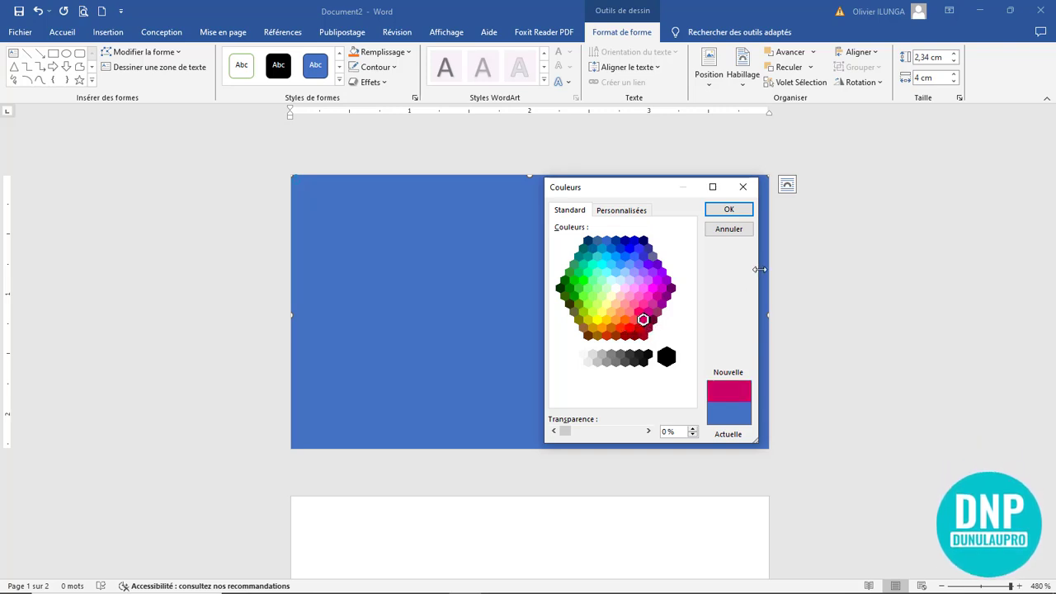
pyautogui.click(737, 210)
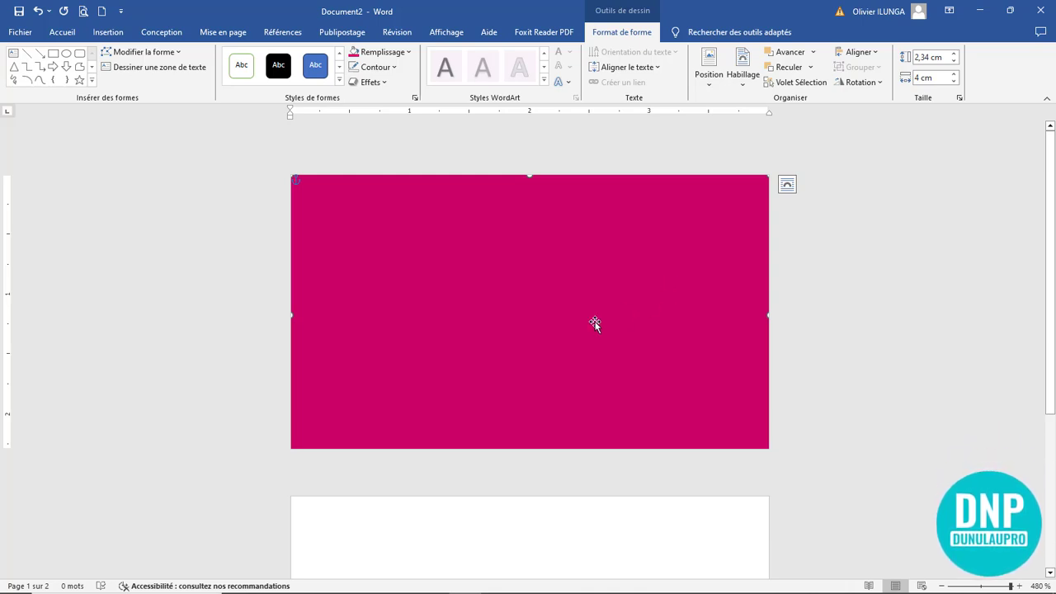
pyautogui.scroll(-3, 589, 464)
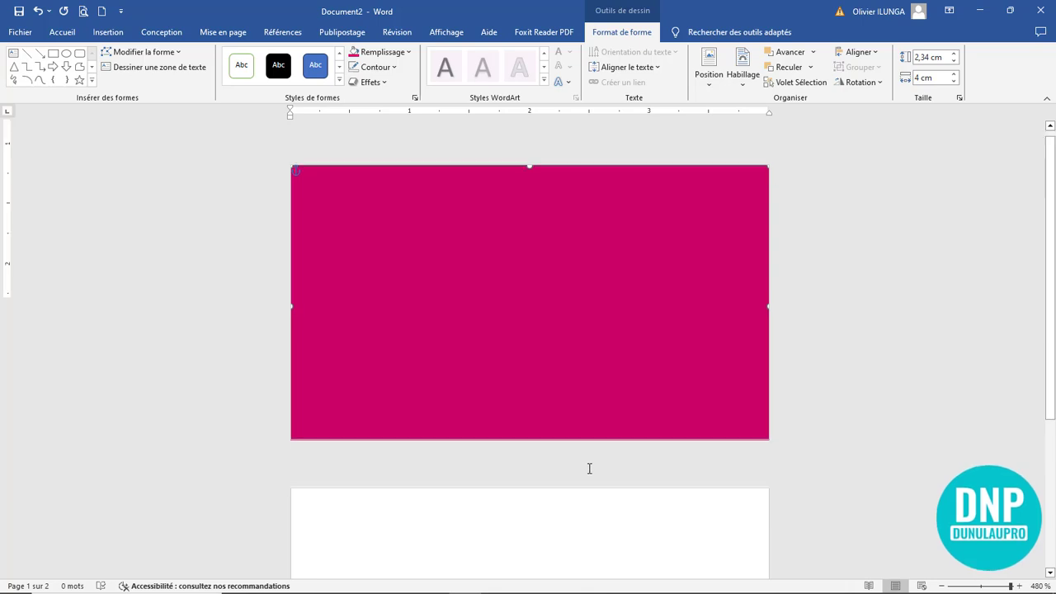
pyautogui.click(488, 360)
# - Insert a page break after page 2 to add a third blank page
pyautogui.hotkey('ctrl', 'Return')
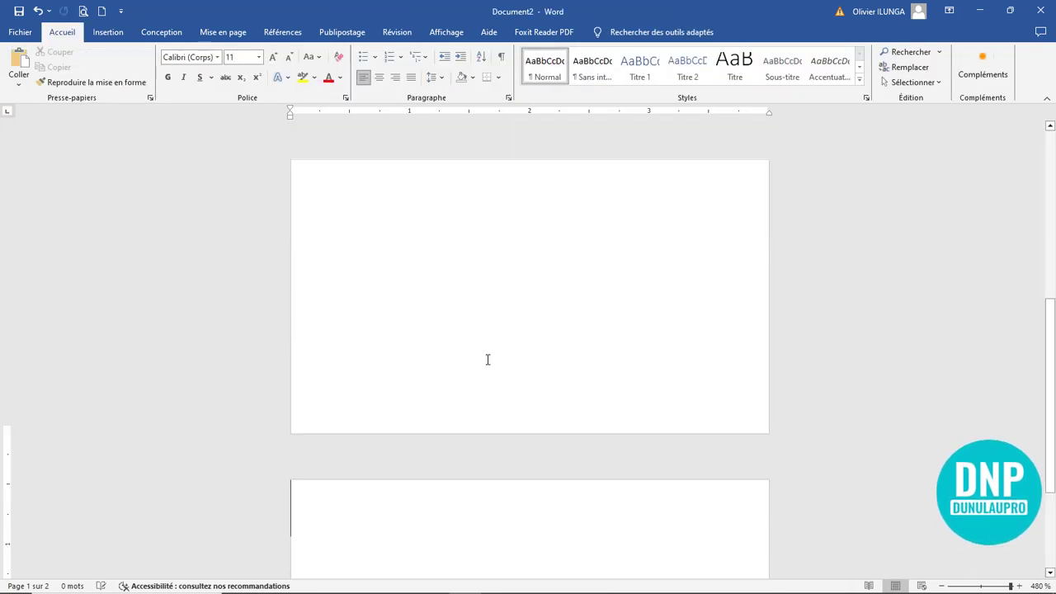
pyautogui.scroll(5, 707, 307)
pyautogui.keyDown('ctrl'); pyautogui.scroll(-15, 672, 314); pyautogui.keyUp('ctrl')
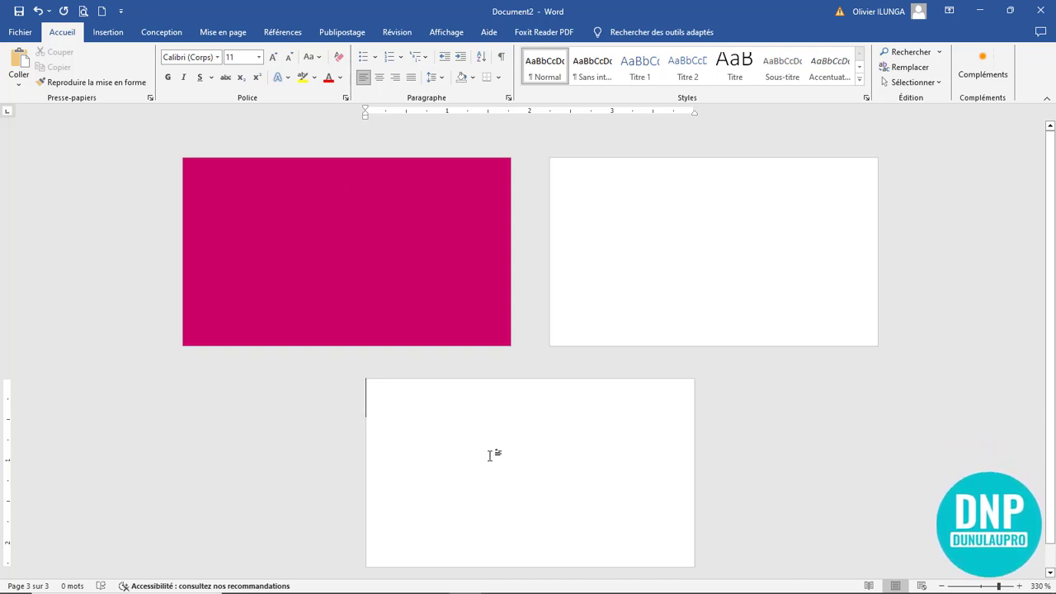
pyautogui.keyDown('ctrl'); pyautogui.scroll(17, 492, 426); pyautogui.keyUp('ctrl')
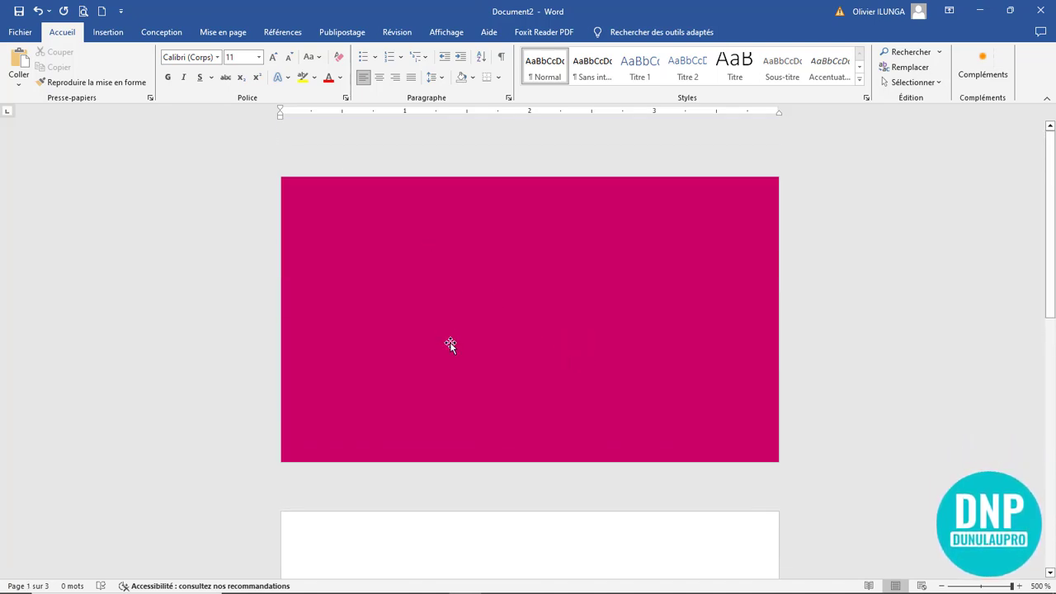
pyautogui.click(112, 33)
# - Draw a 0,65 × 0,71 cm hexagon and position it near the centre of the magenta card
pyautogui.click(186, 82)
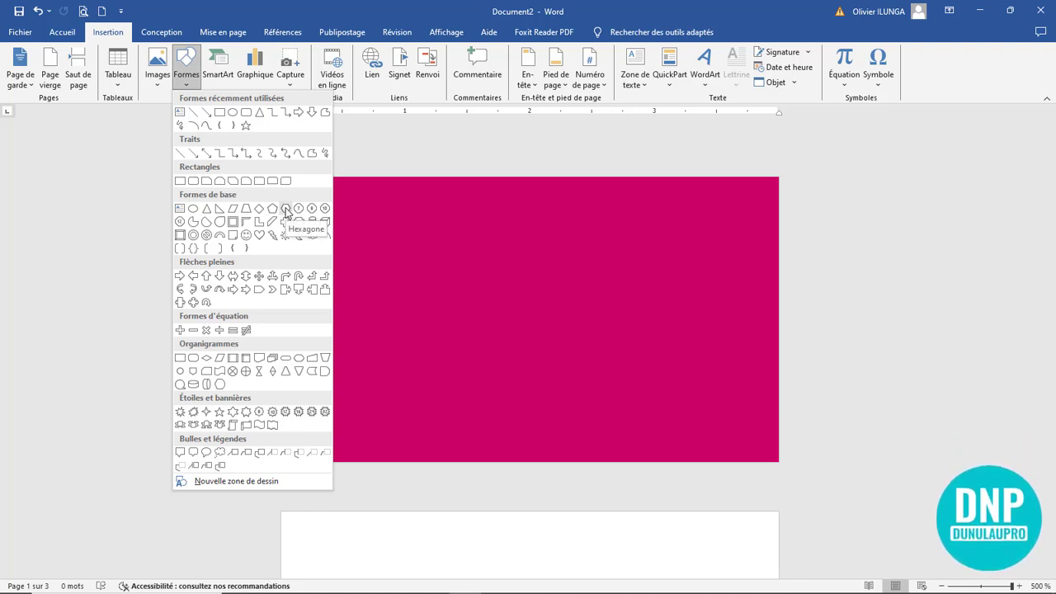
pyautogui.click(286, 211)
pyautogui.moveTo(500, 252); pyautogui.dragTo(584, 337)
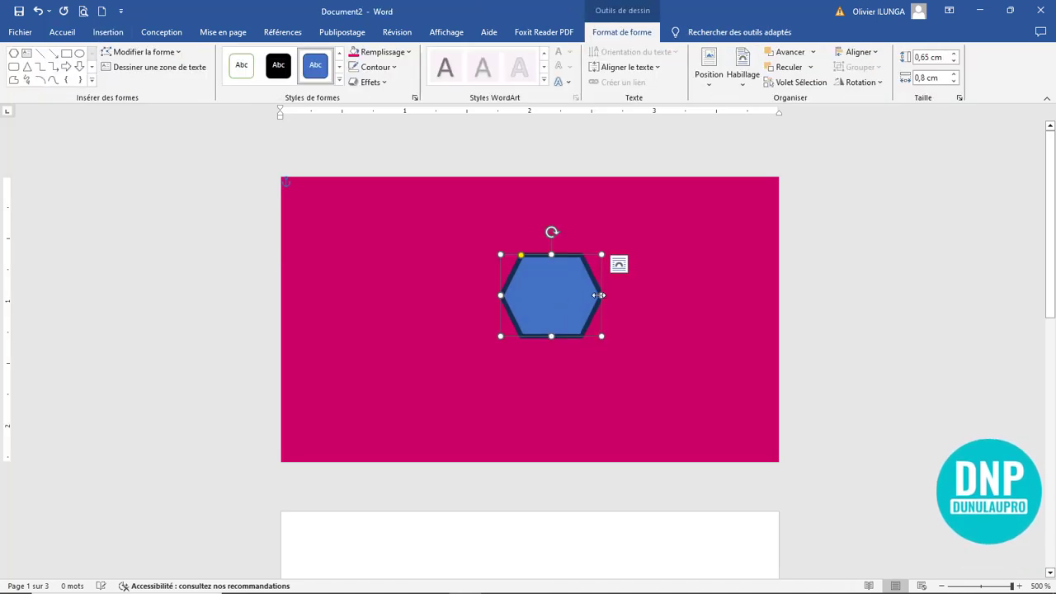
pyautogui.moveTo(532, 301)
pyautogui.mouseDown()
pyautogui.moveTo(527, 316)
pyautogui.moveTo(582, 309)
pyautogui.mouseUp()
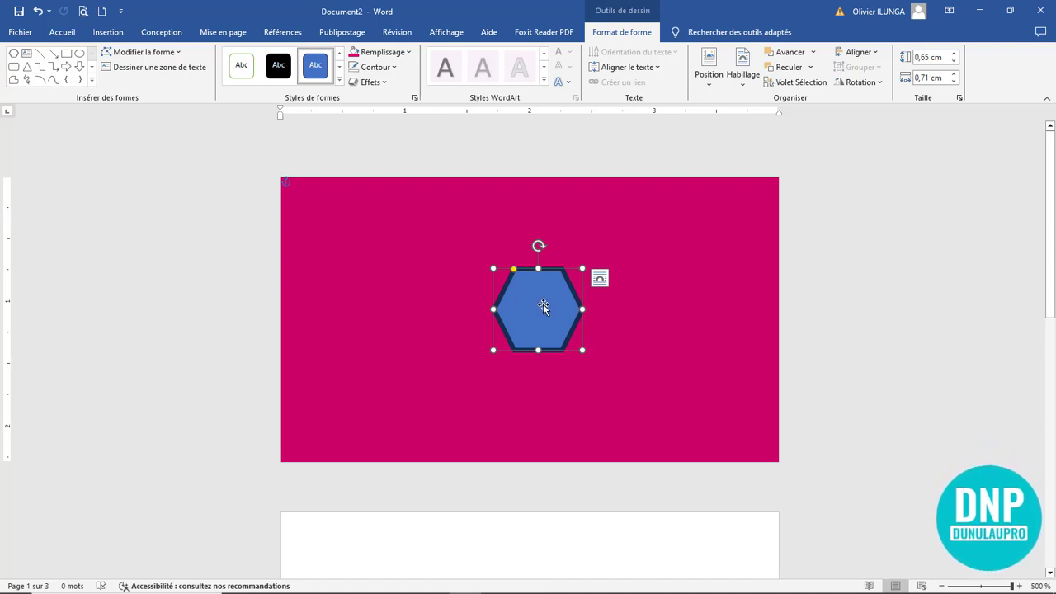
# - Give the hexagon a white outline and the recent magenta fill, moved nearer the card centre
pyautogui.click(395, 68)
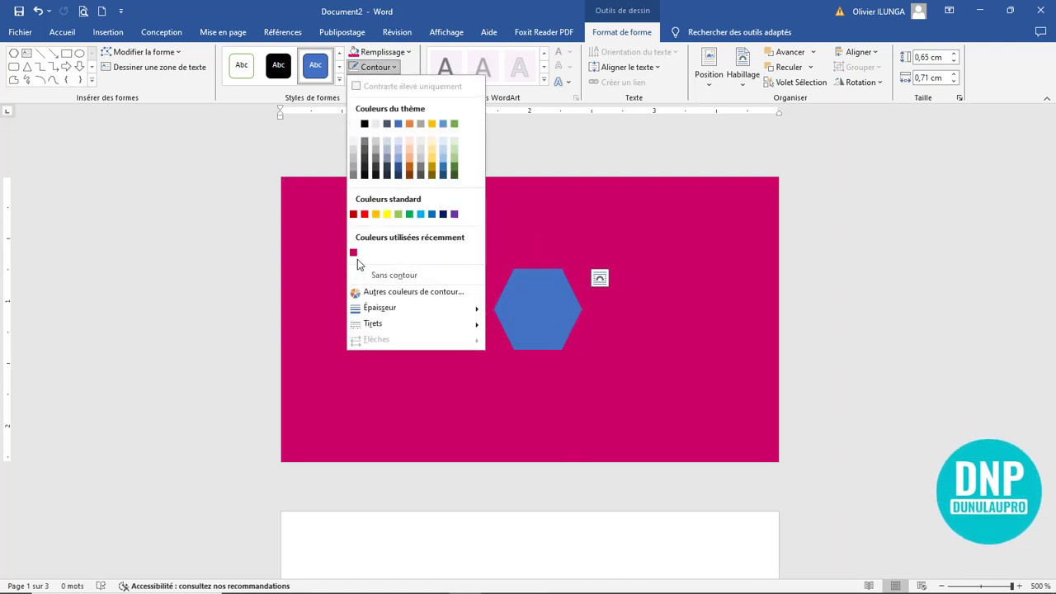
pyautogui.click(354, 252)
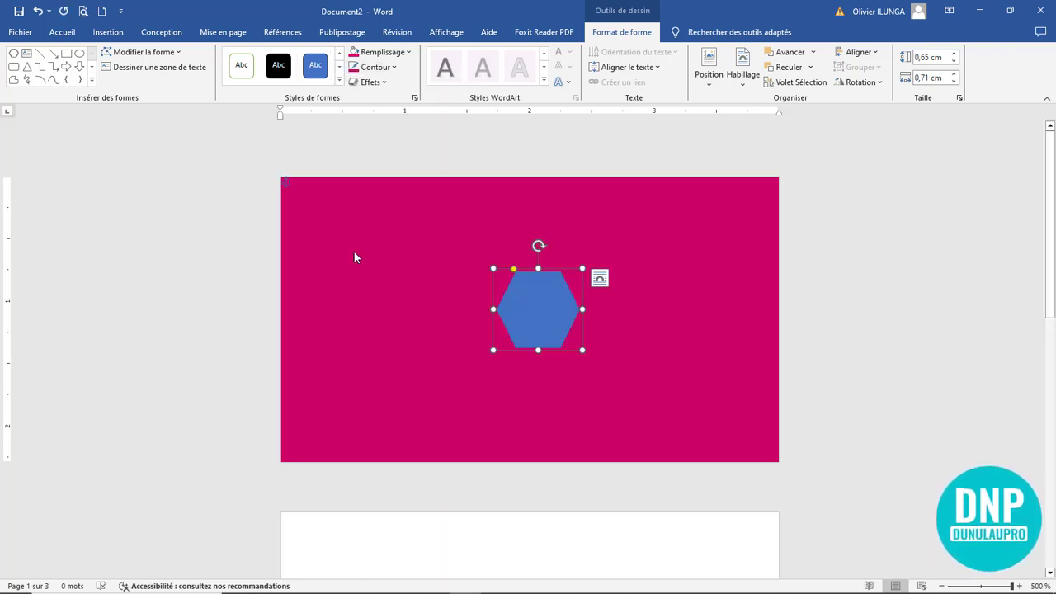
pyautogui.click(395, 67)
pyautogui.click(354, 124)
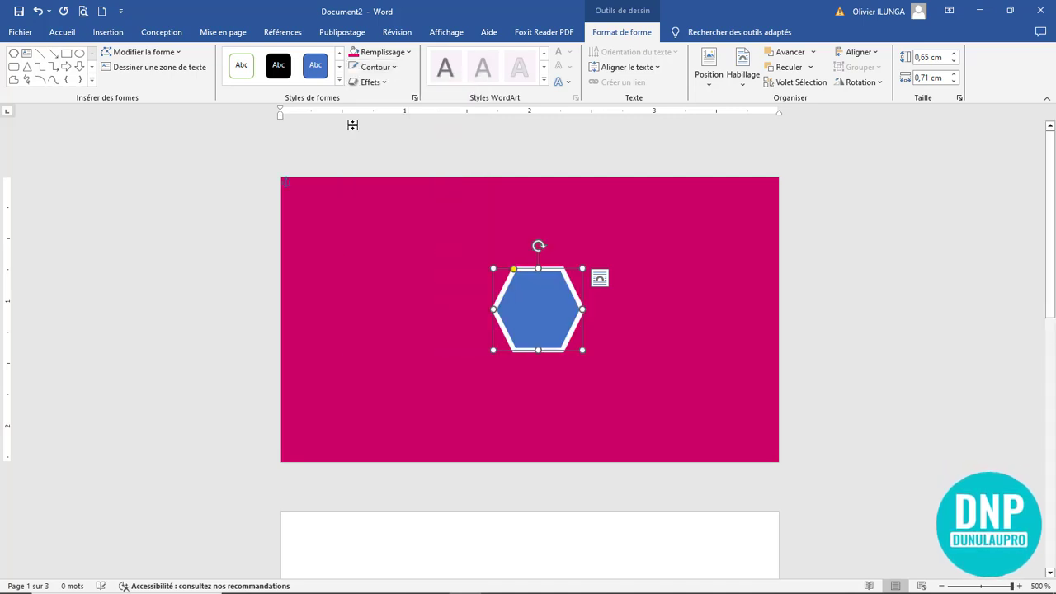
pyautogui.moveTo(543, 321); pyautogui.dragTo(530, 334)
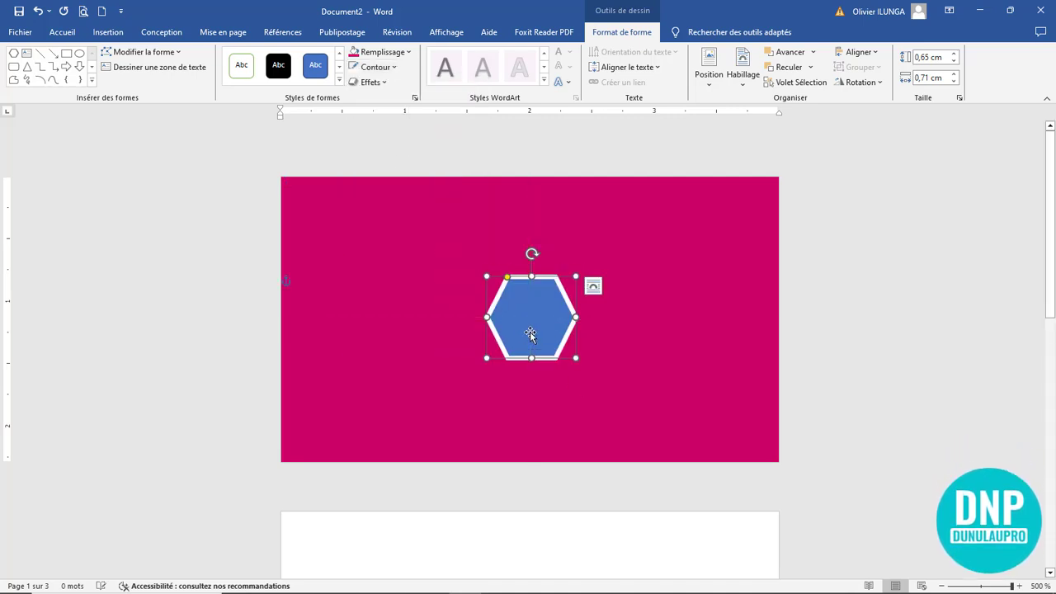
pyautogui.click(383, 53)
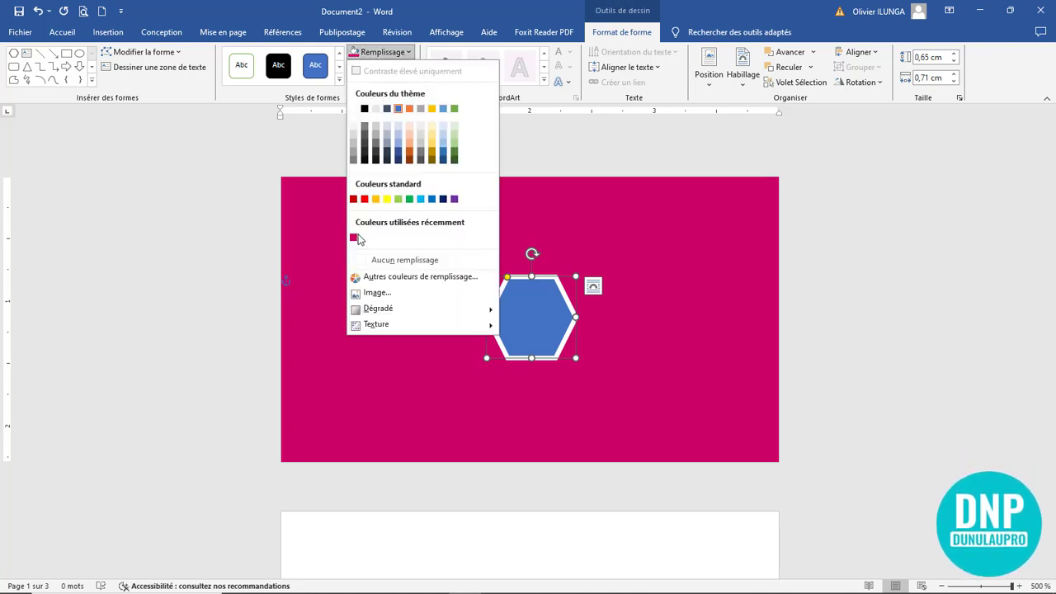
pyautogui.click(355, 239)
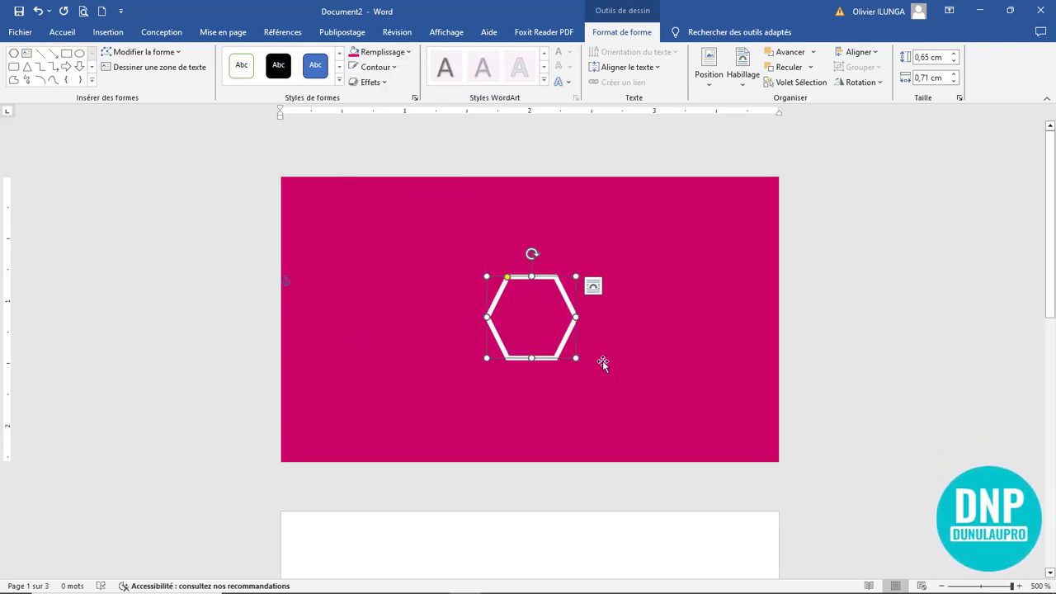
pyautogui.click(652, 360)
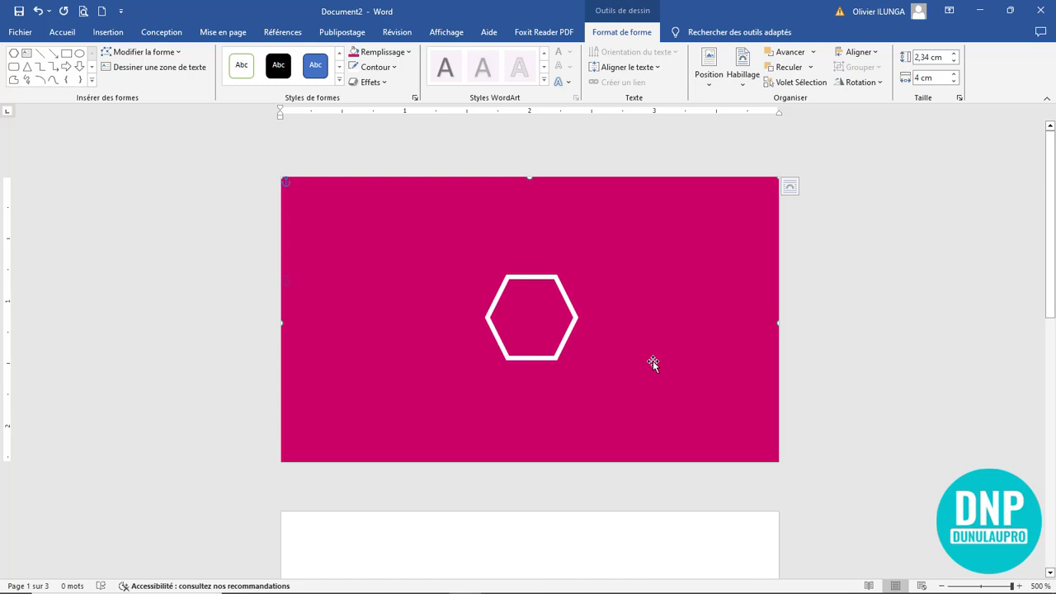
# - Duplicate the hexagon, enlarge the copy slightly, and place it over the original
pyautogui.click(550, 322)
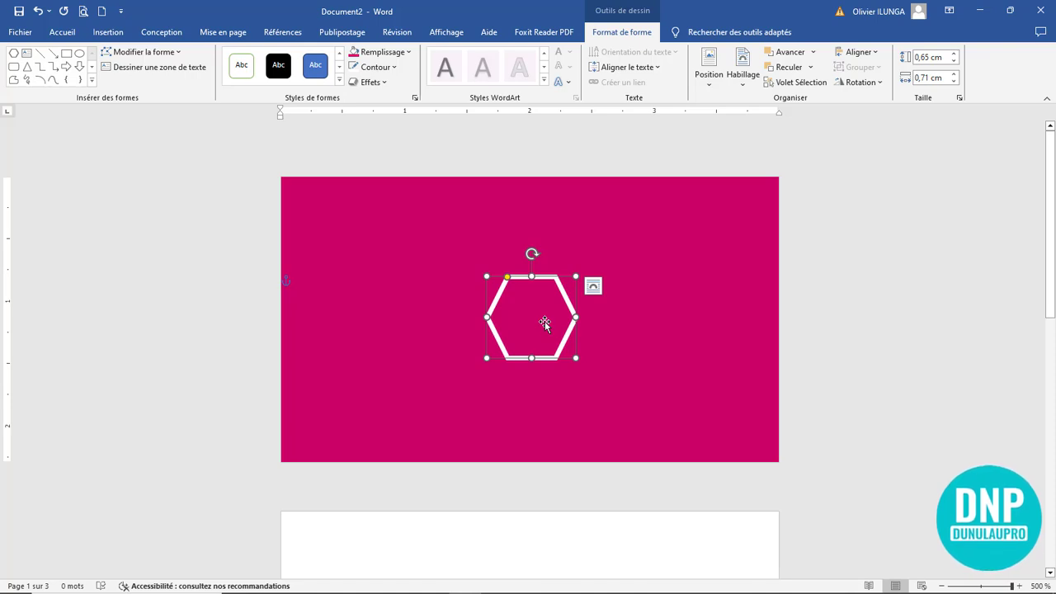
pyautogui.moveTo(544, 324); pyautogui.dragTo(453, 324)
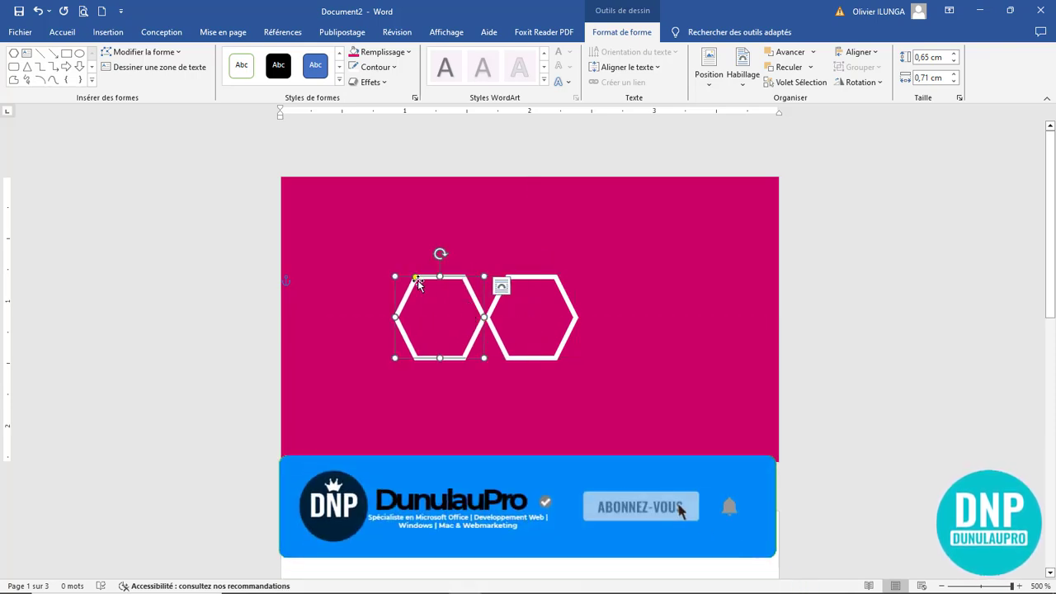
pyautogui.moveTo(406, 277); pyautogui.dragTo(387, 256)
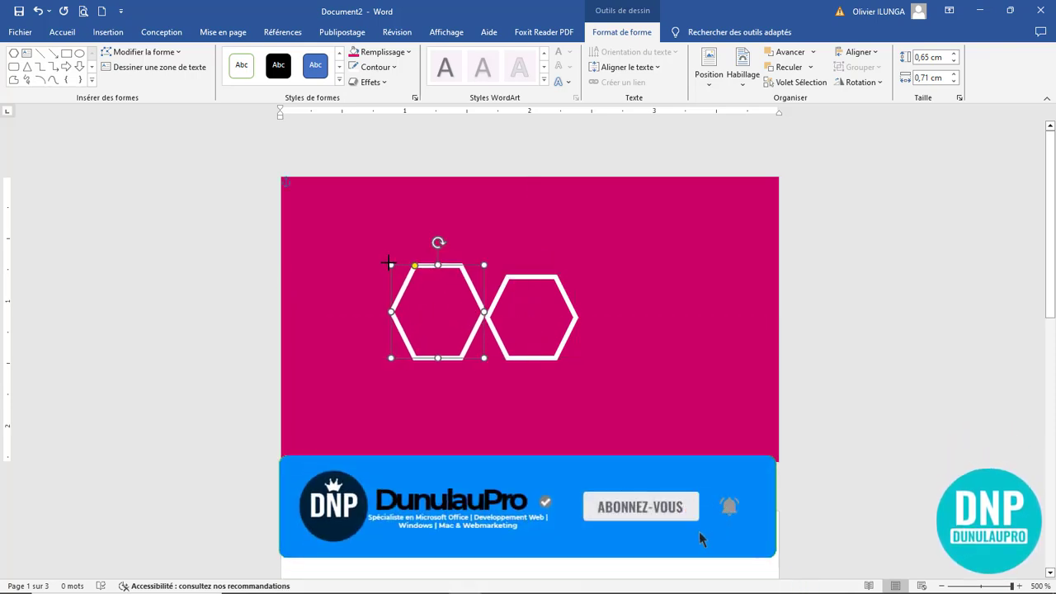
pyautogui.moveTo(436, 301); pyautogui.dragTo(536, 312)
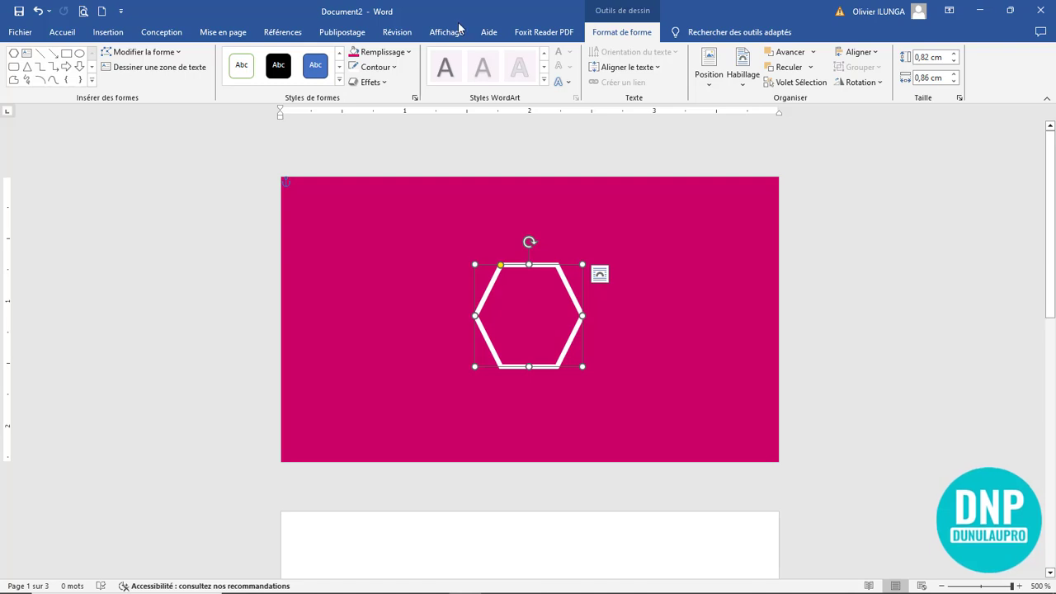
# - Set the larger hexagon to No Fill and nudge it to centre around the original
pyautogui.click(407, 52)
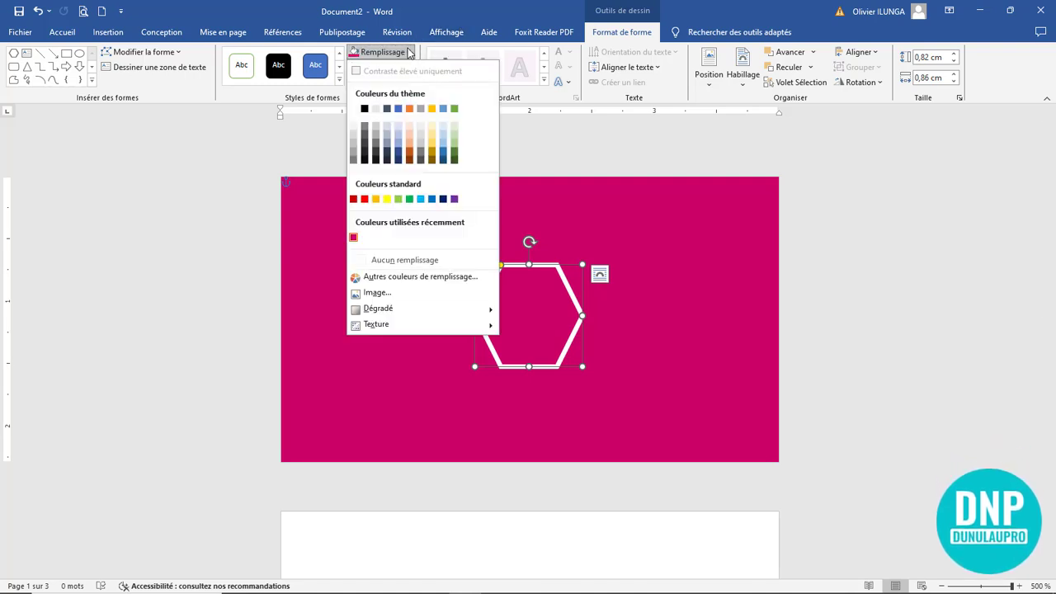
pyautogui.click(414, 260)
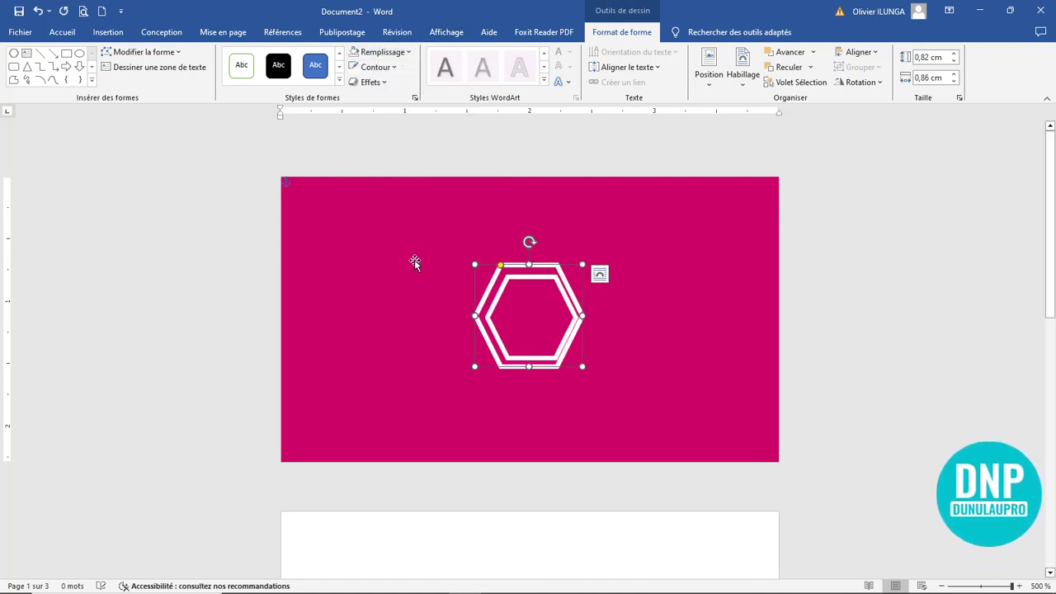
pyautogui.hotkey('ctrl', 'Right')
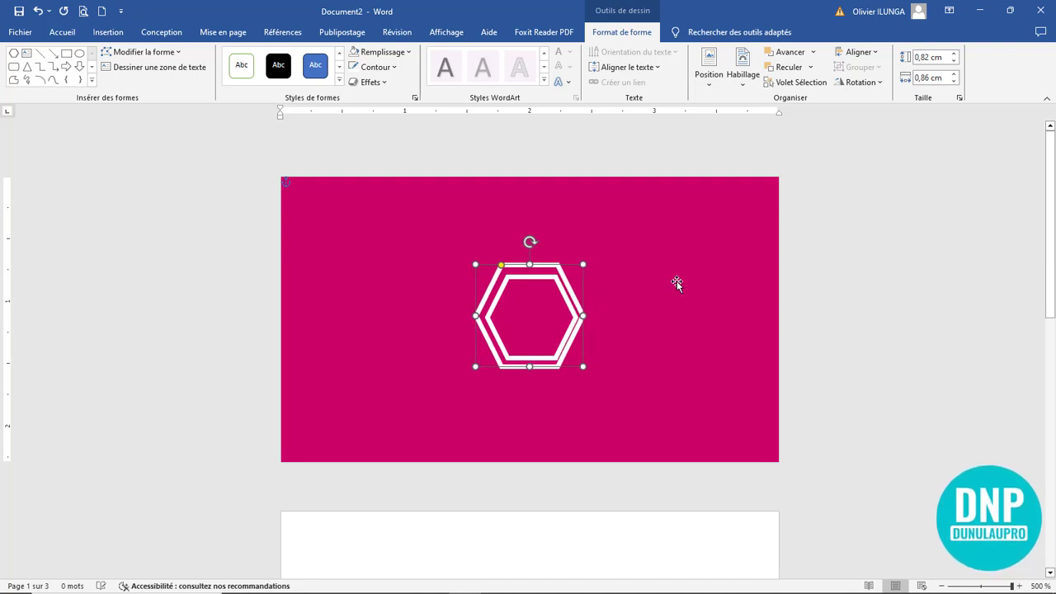
pyautogui.hotkey('ctrl', 'Right')
pyautogui.hotkey('ctrl', 'Right')
pyautogui.hotkey('ctrl', 'Left')
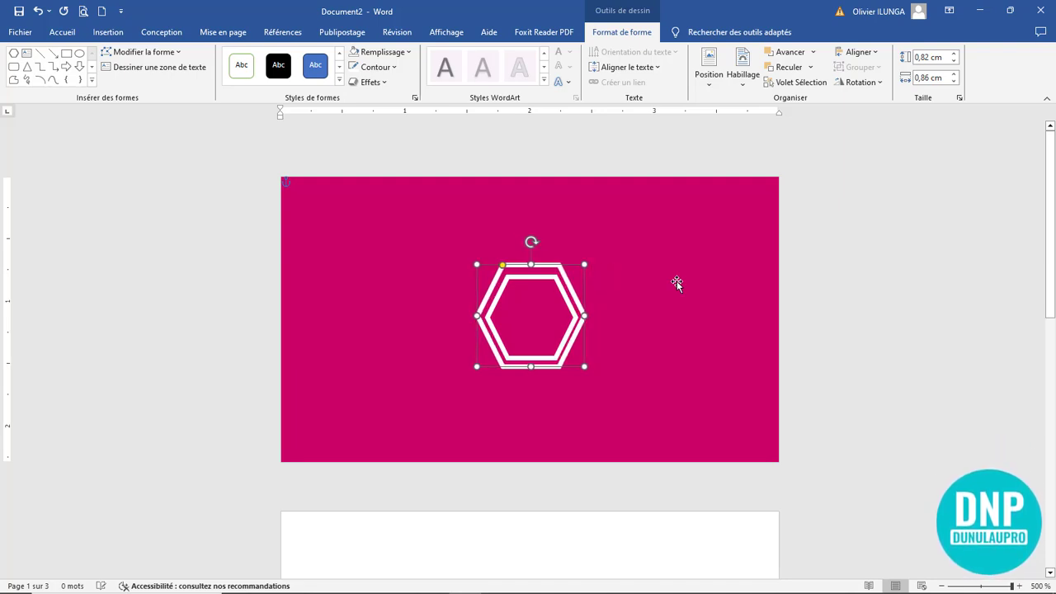
pyautogui.hotkey('ctrl', 'Down')
pyautogui.hotkey('ctrl', 'Down')
pyautogui.hotkey('ctrl', 'Right')
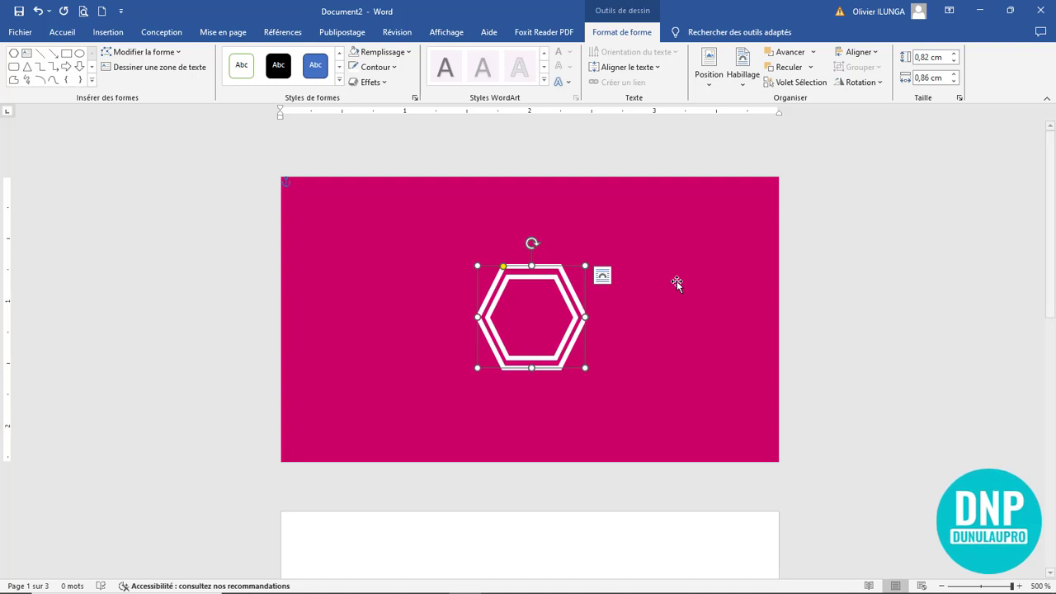
pyautogui.click(675, 283)
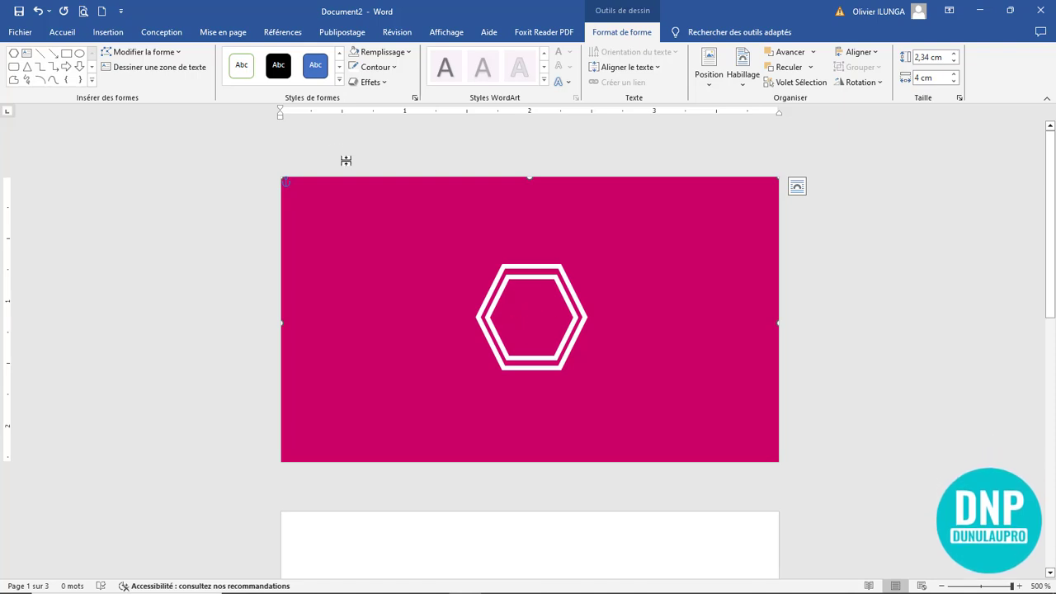
# - Draw a small 0,33 × 0,33 cm oval circle at the hexagon logo's centre
pyautogui.click(112, 34)
pyautogui.click(186, 78)
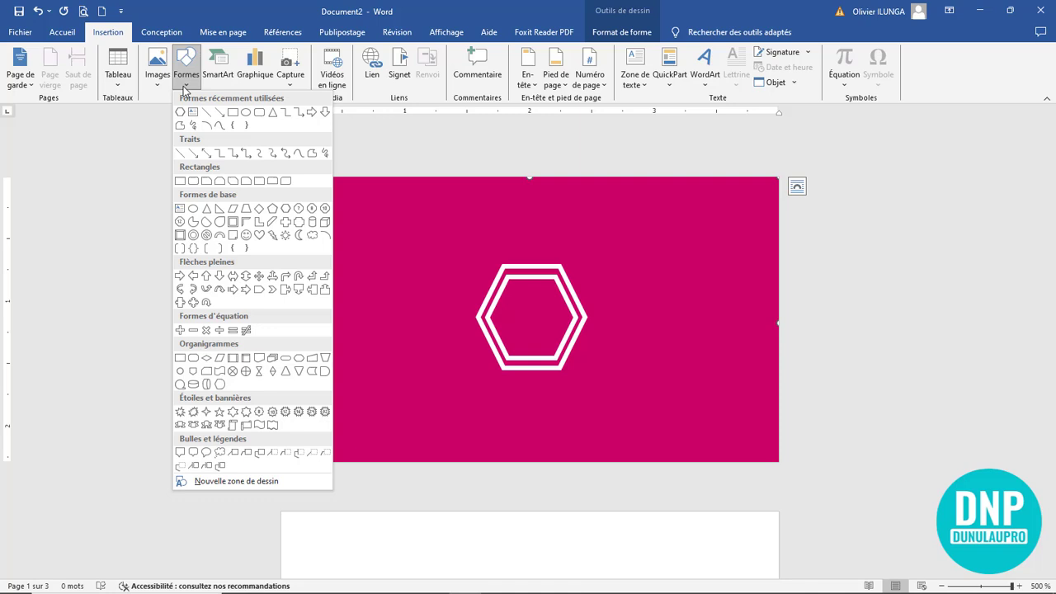
pyautogui.click(245, 114)
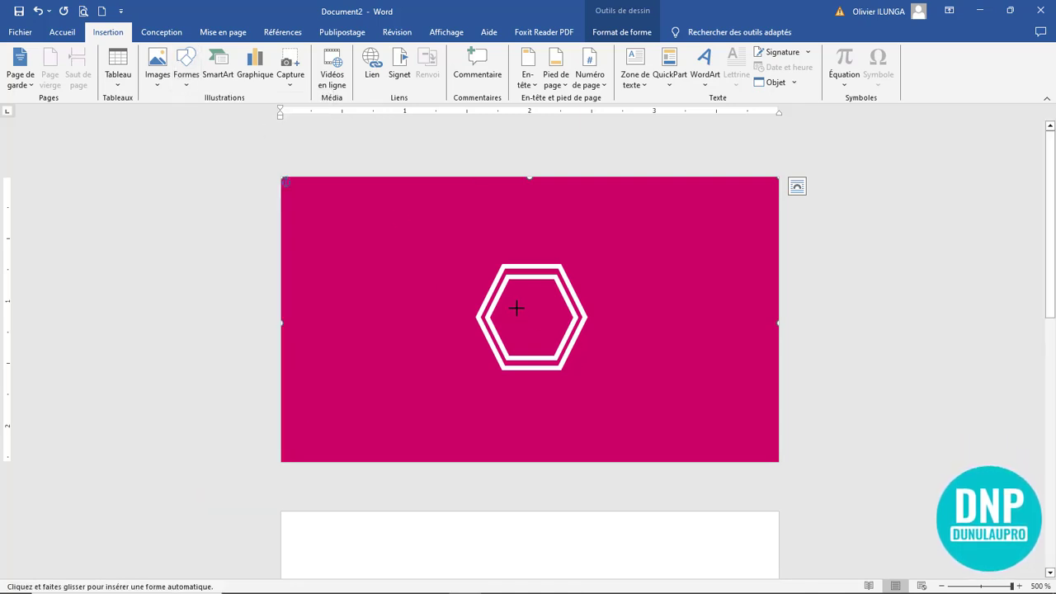
pyautogui.moveTo(516, 307)
pyautogui.mouseDown()
pyautogui.moveTo(551, 339)
pyautogui.moveTo(534, 320)
pyautogui.mouseUp()
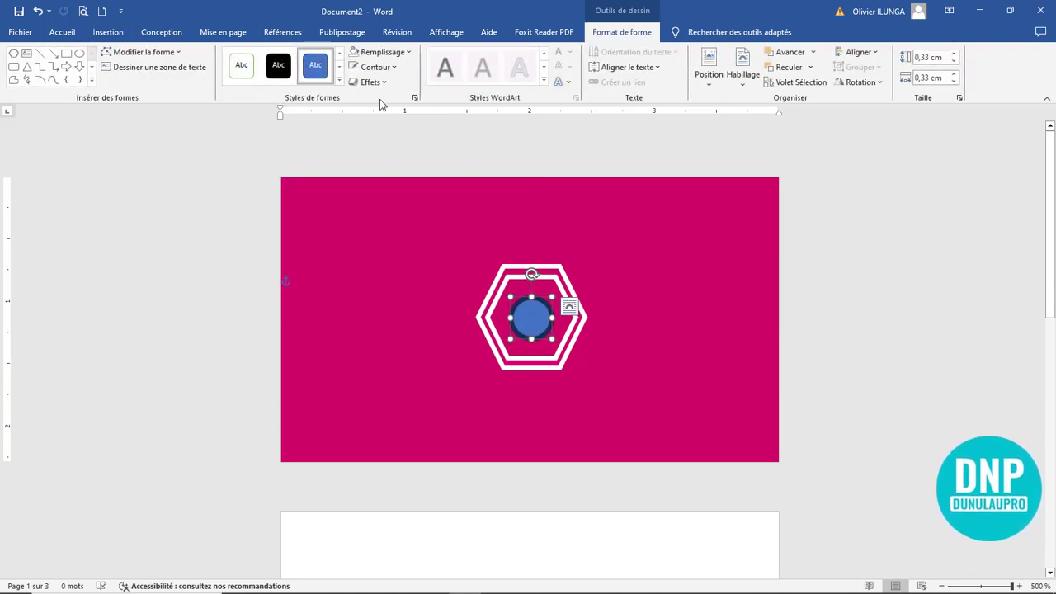
# - Fill the circle with black, remove its blue outline, then give it a white outline
pyautogui.click(375, 56)
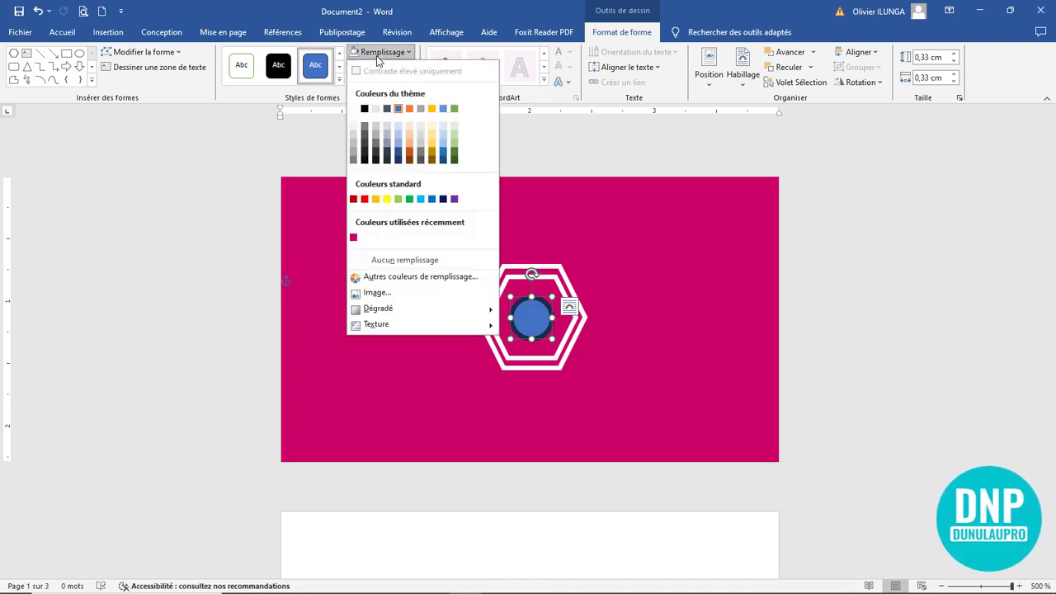
pyautogui.click(365, 110)
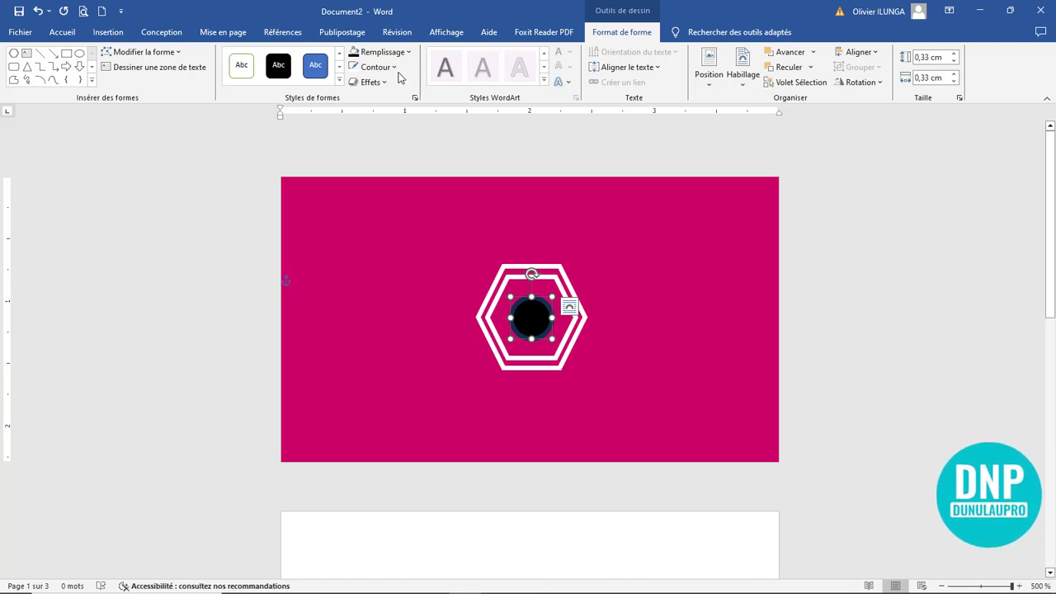
pyautogui.click(377, 67)
pyautogui.click(413, 273)
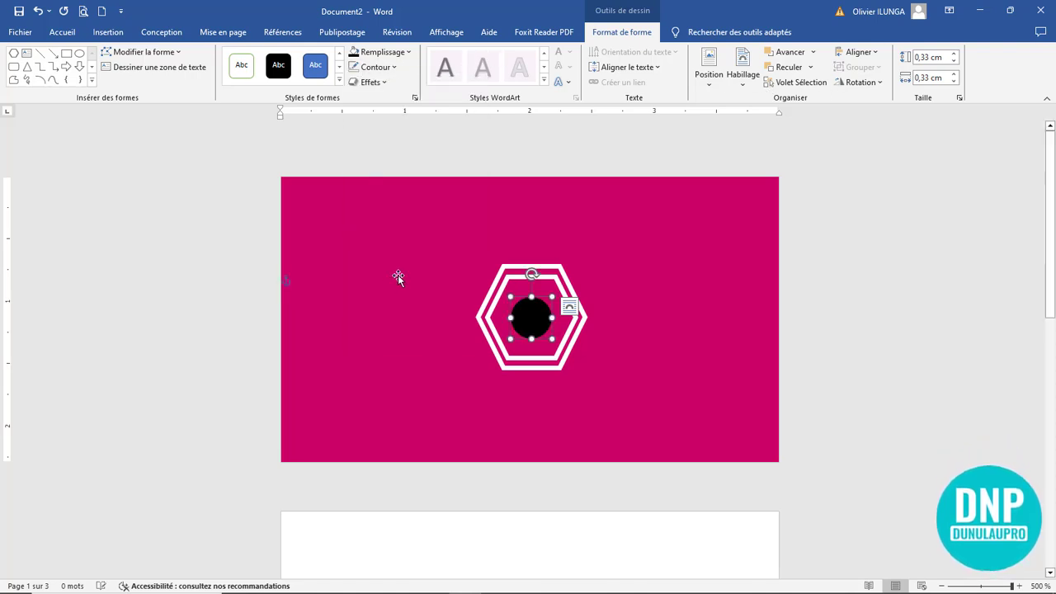
pyautogui.click(727, 284)
pyautogui.click(532, 327)
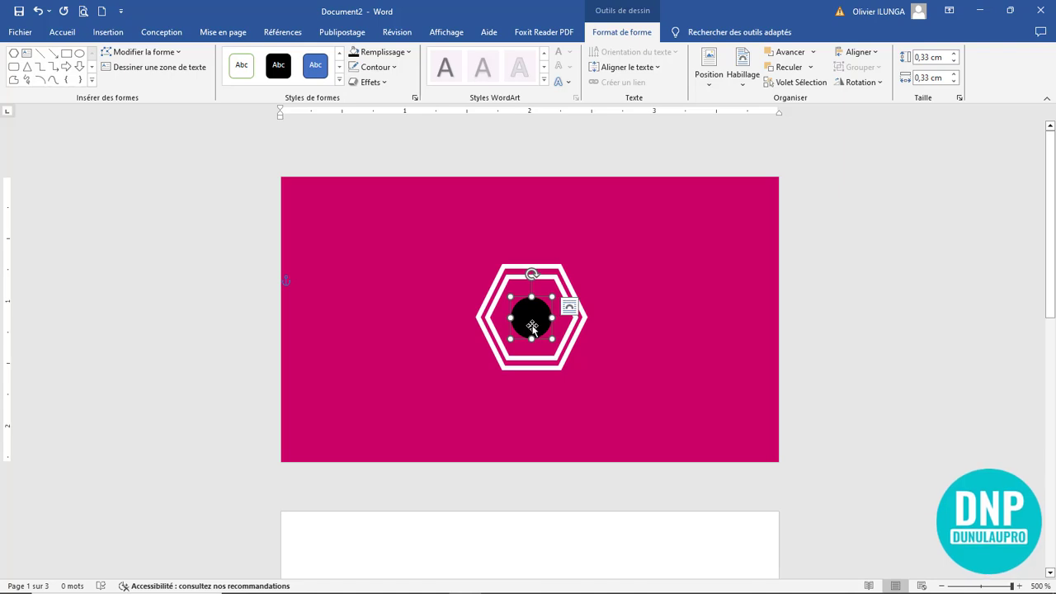
pyautogui.click(377, 66)
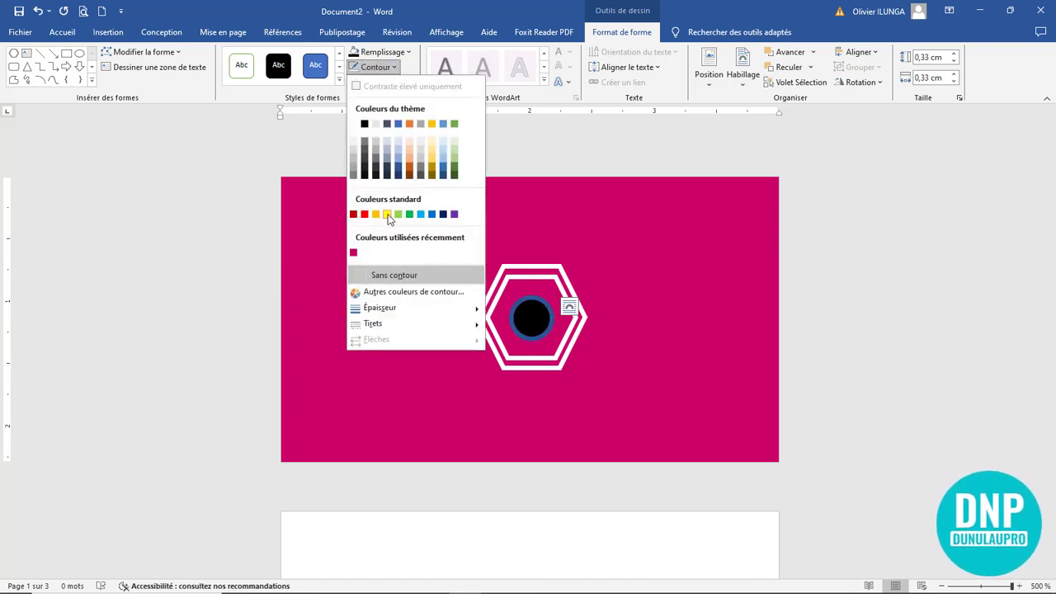
pyautogui.click(354, 124)
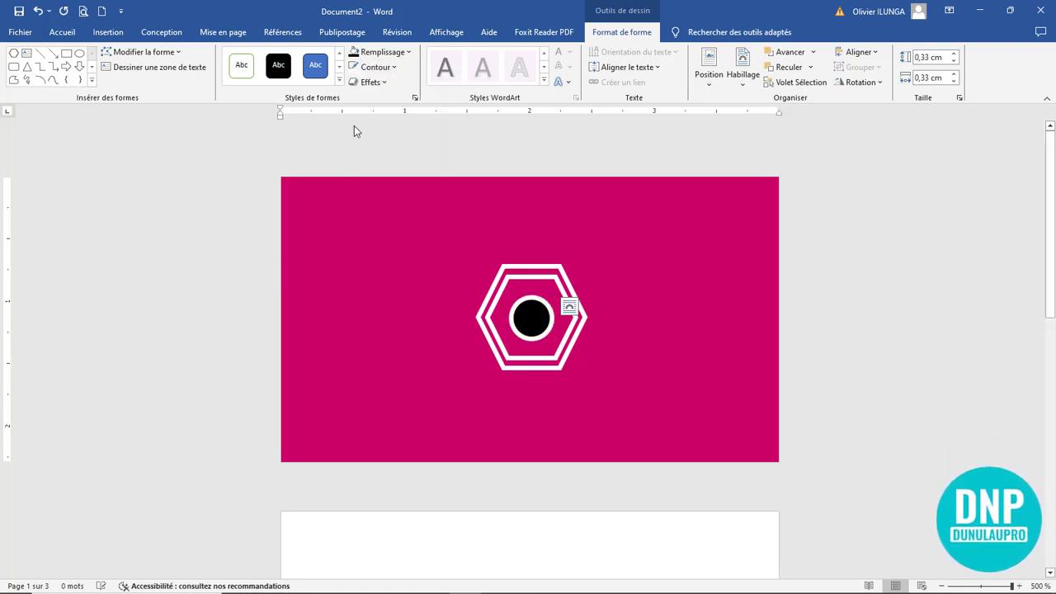
pyautogui.click(669, 306)
# - Add a text box below the hexagon with DUNULAUPRO and the tagline VOTRE PARTENAIRE EN DESIGN
pyautogui.scroll(-3, 669, 307)
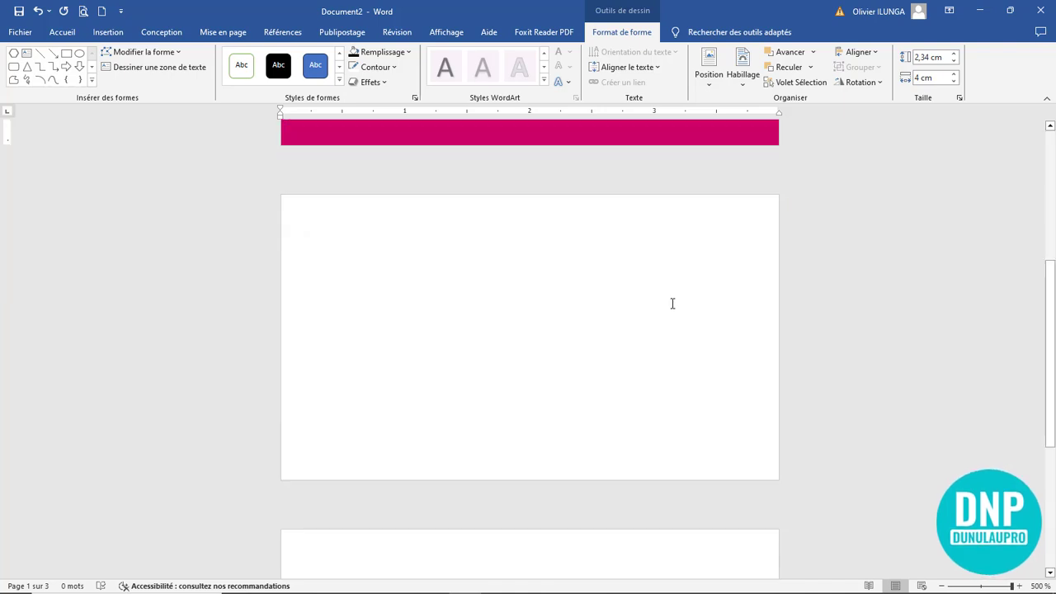
pyautogui.scroll(3, 669, 303)
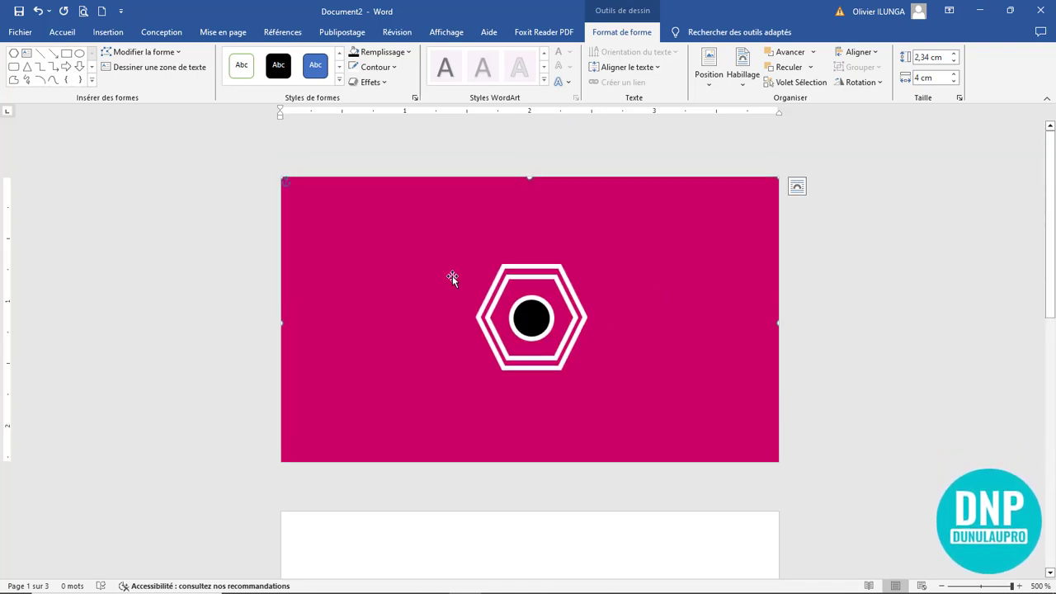
pyautogui.click(109, 32)
pyautogui.moveTo(417, 379); pyautogui.dragTo(741, 471)
pyautogui.write('dunulaupro')
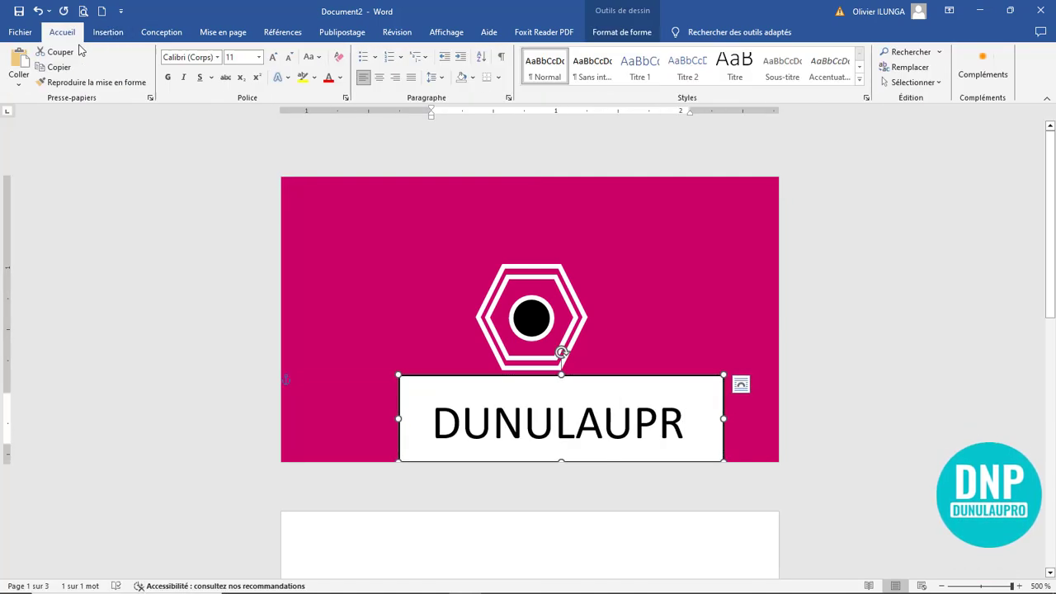
pyautogui.moveTo(579, 446); pyautogui.dragTo(601, 378)
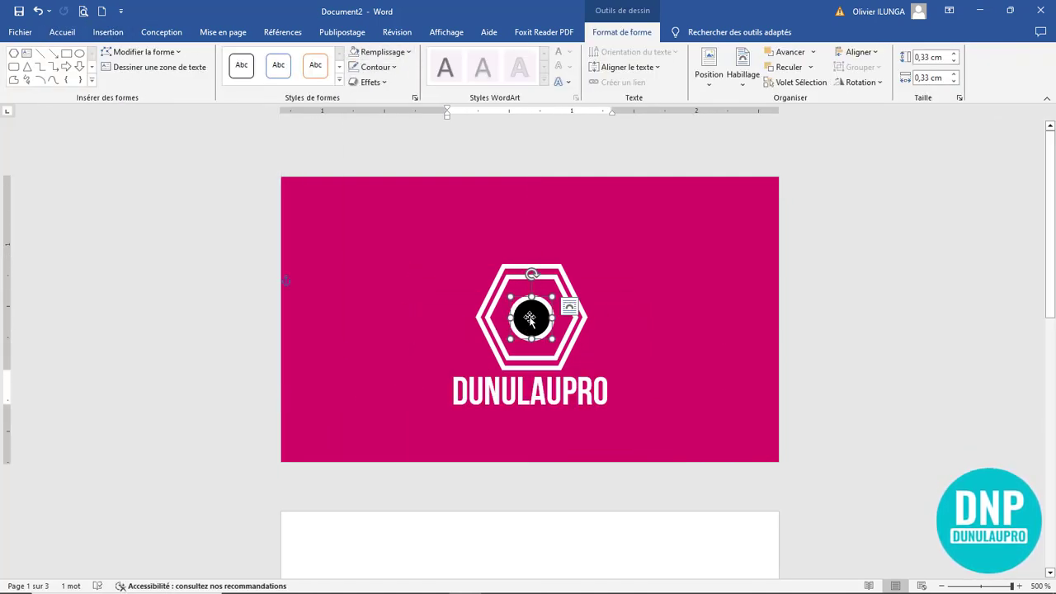
pyautogui.write('VOTRE PARTENAIRE EN DESIGN')
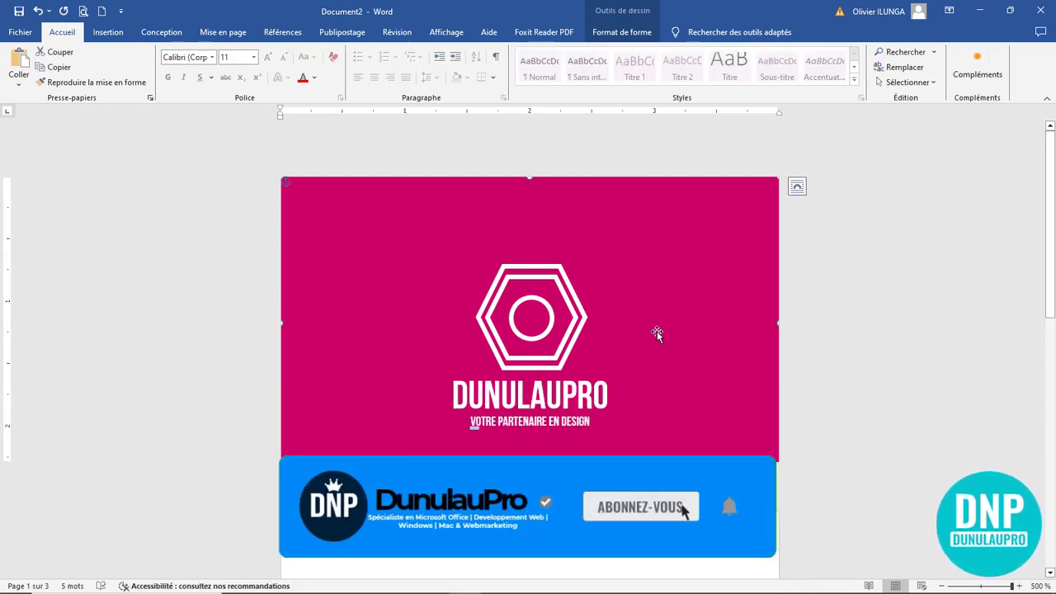
# - Select the pink front-side background rectangle so it can be copied
pyautogui.scroll(-4, 666, 297)
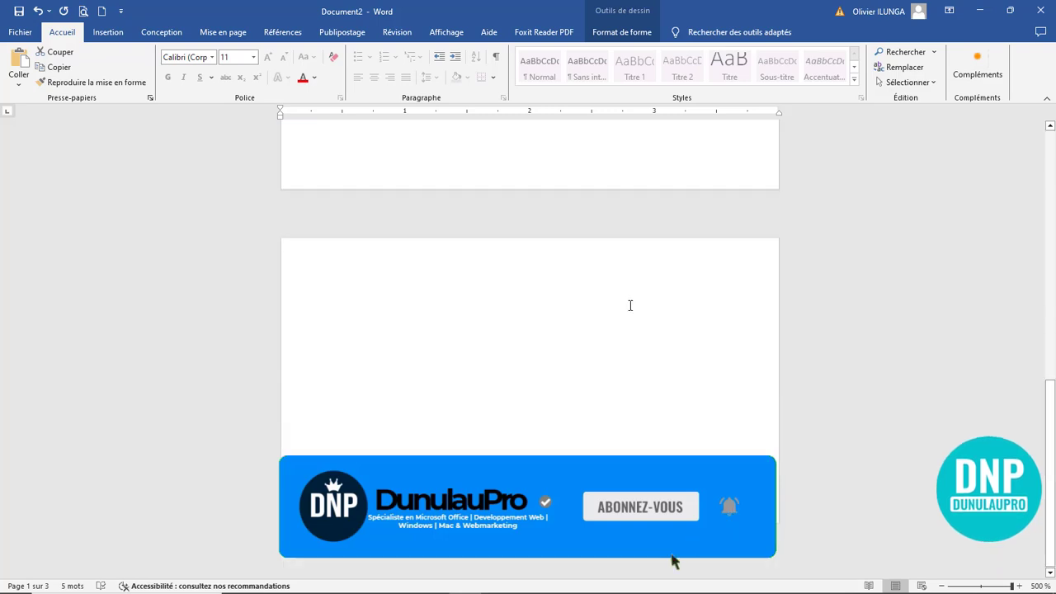
pyautogui.scroll(2, 629, 304)
pyautogui.click(446, 451)
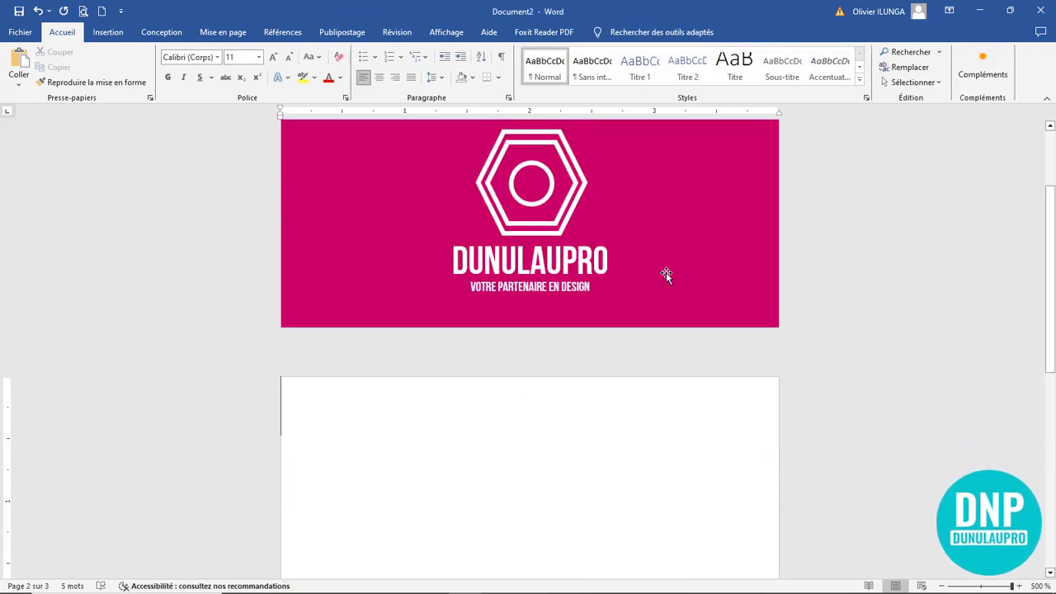
pyautogui.scroll(2, 607, 354)
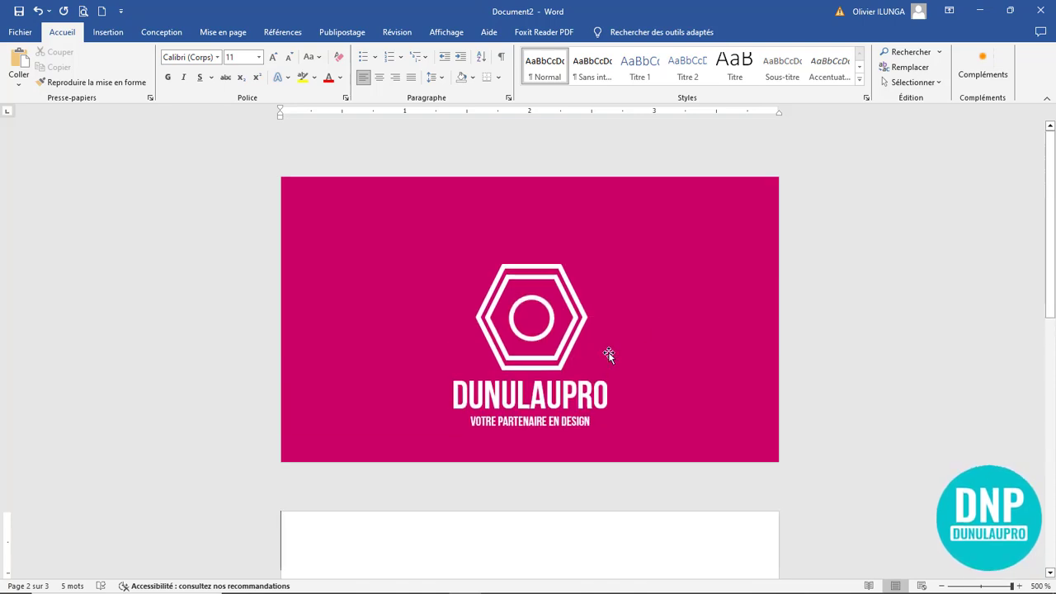
pyautogui.scroll(-4, 619, 337)
pyautogui.scroll(4, 646, 273)
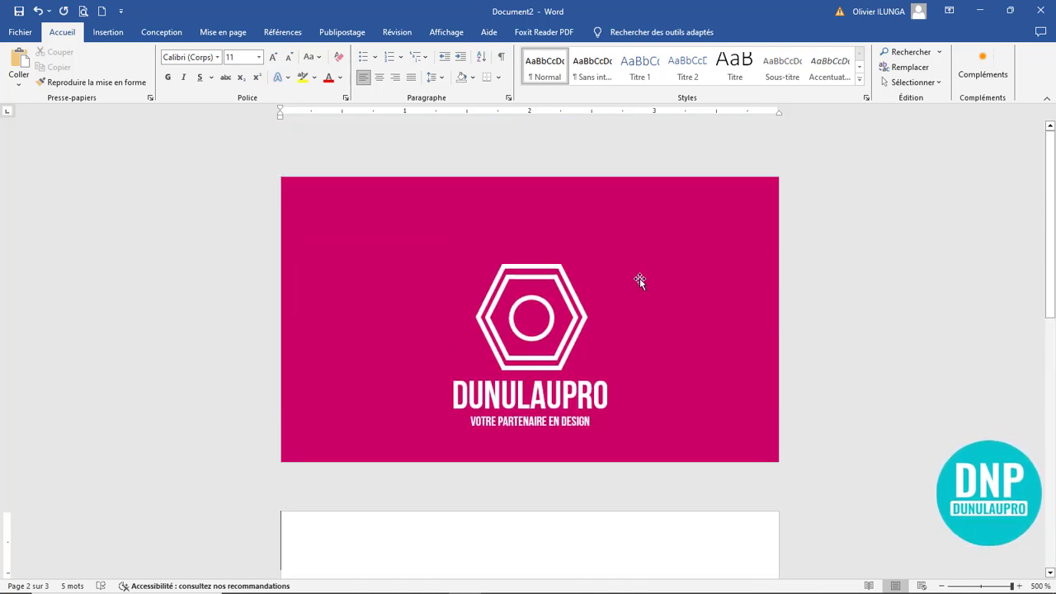
pyautogui.click(441, 289)
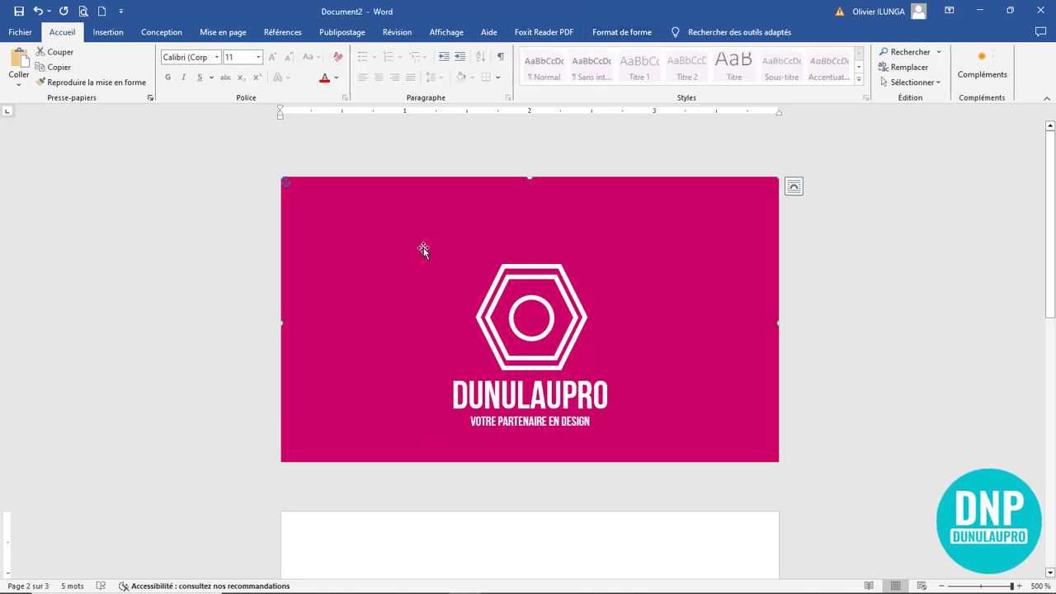
pyautogui.scroll(-2, 436, 231)
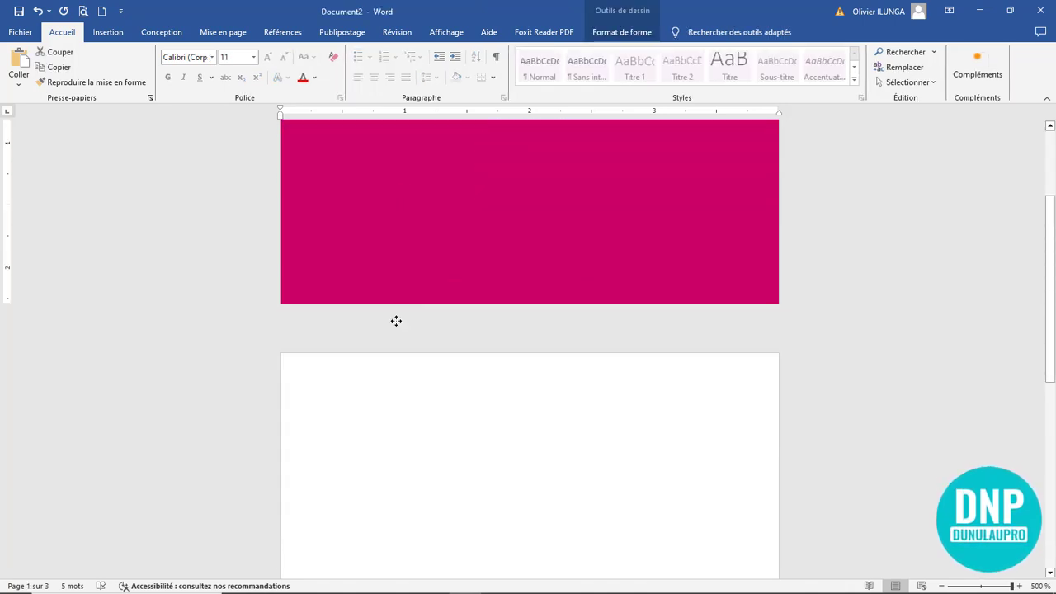
# - Paste the pink rectangle onto page 2 and narrow it to 2,07 cm wide
pyautogui.hotkey('ctrl', 'v')
pyautogui.moveTo(512, 421); pyautogui.dragTo(429, 306)
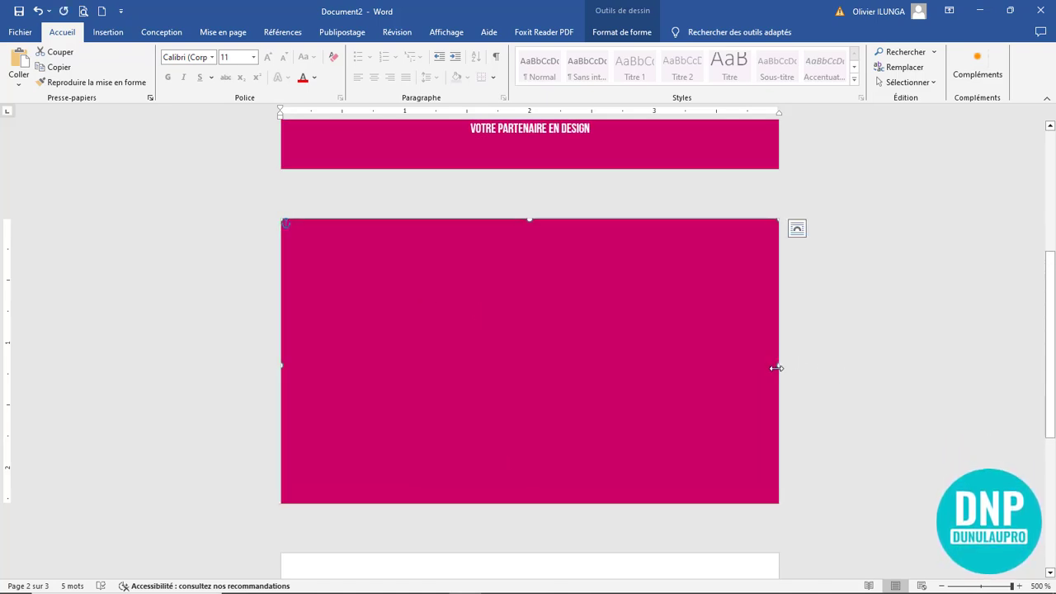
pyautogui.moveTo(775, 368)
pyautogui.mouseDown()
pyautogui.moveTo(529, 353)
pyautogui.moveTo(544, 360)
pyautogui.mouseUp()
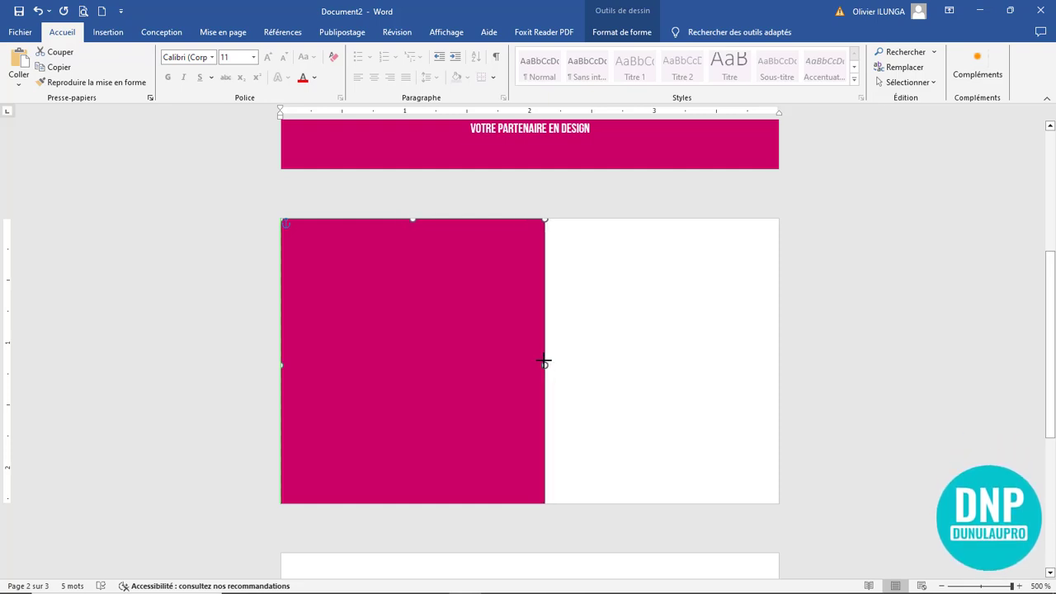
pyautogui.moveTo(544, 361); pyautogui.dragTo(539, 364)
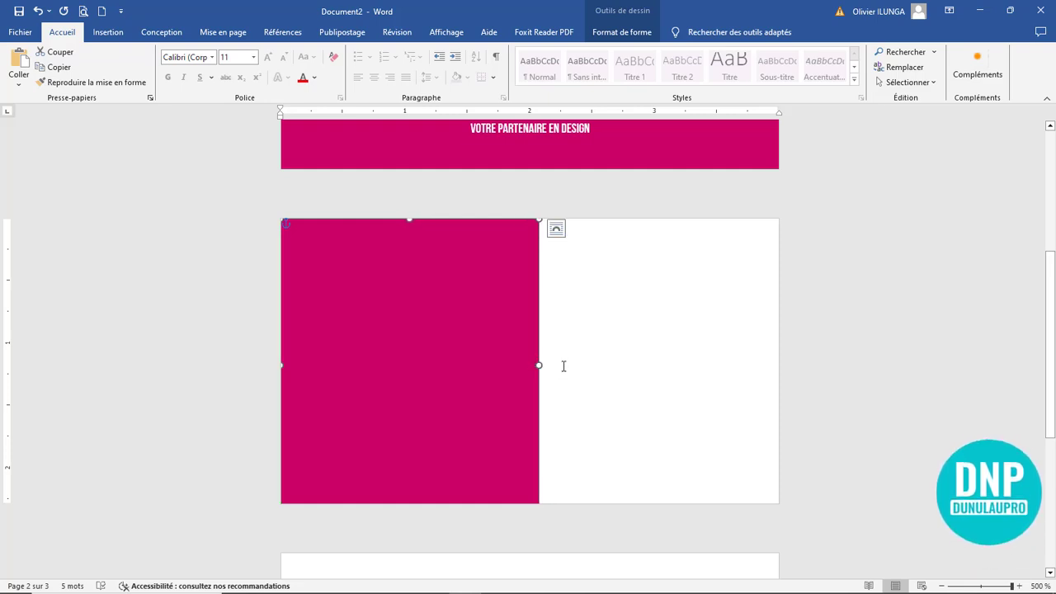
pyautogui.click(464, 325)
pyautogui.click(410, 53)
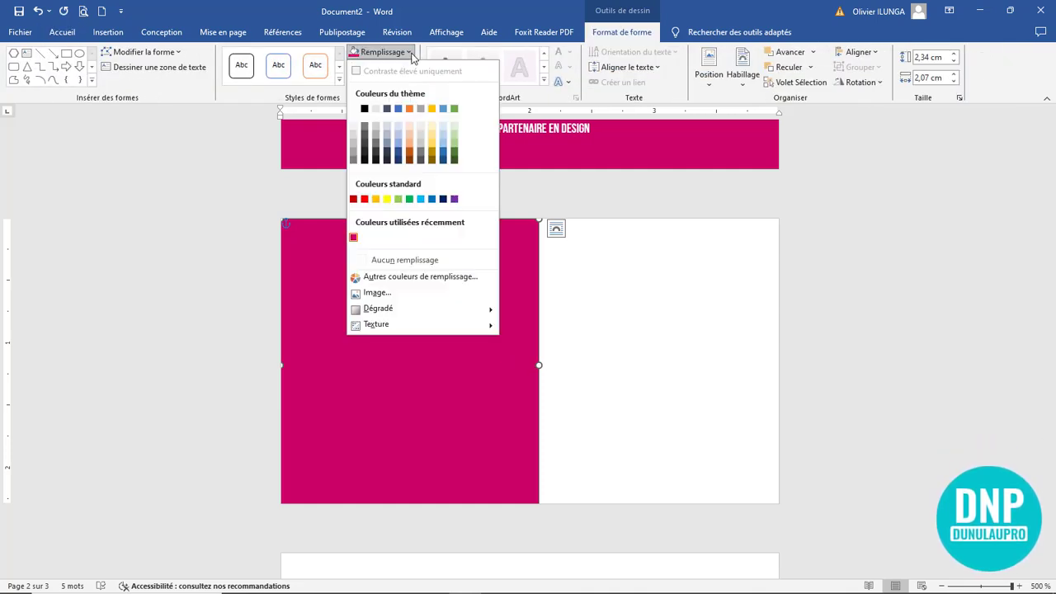
pyautogui.click(417, 278)
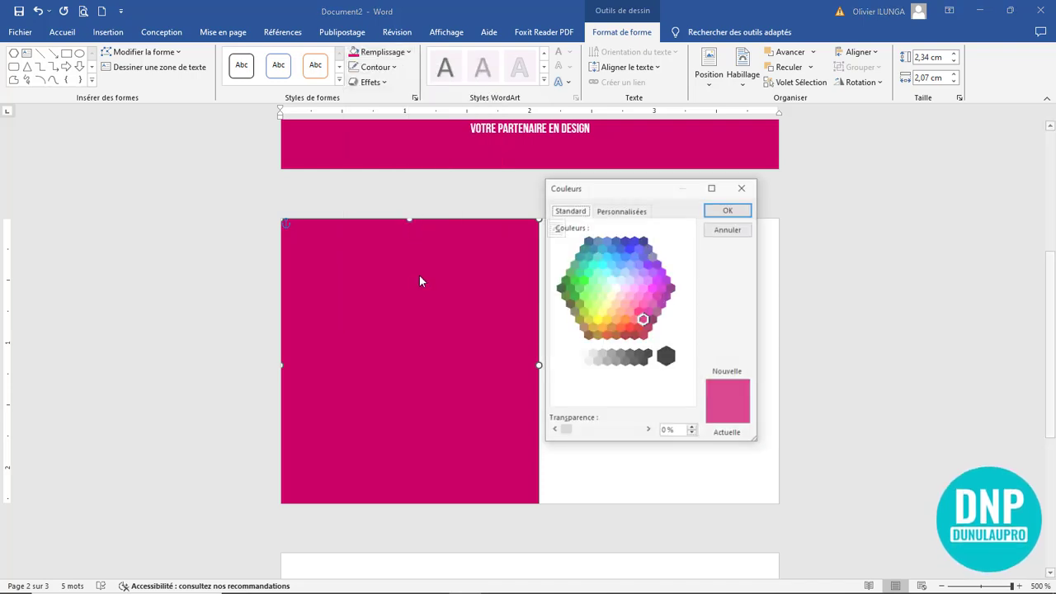
pyautogui.click(634, 258)
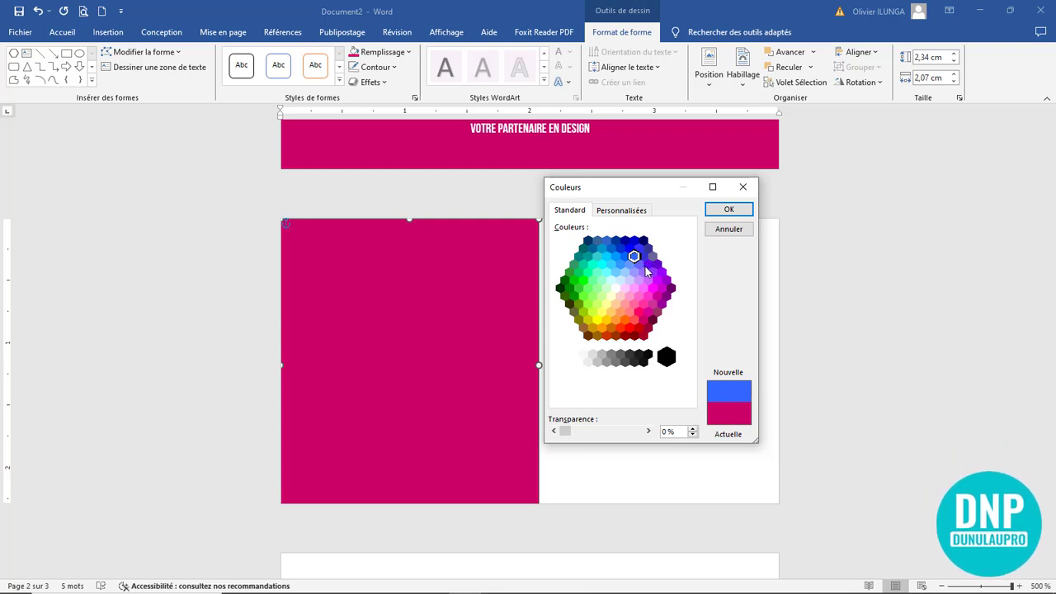
pyautogui.click(648, 265)
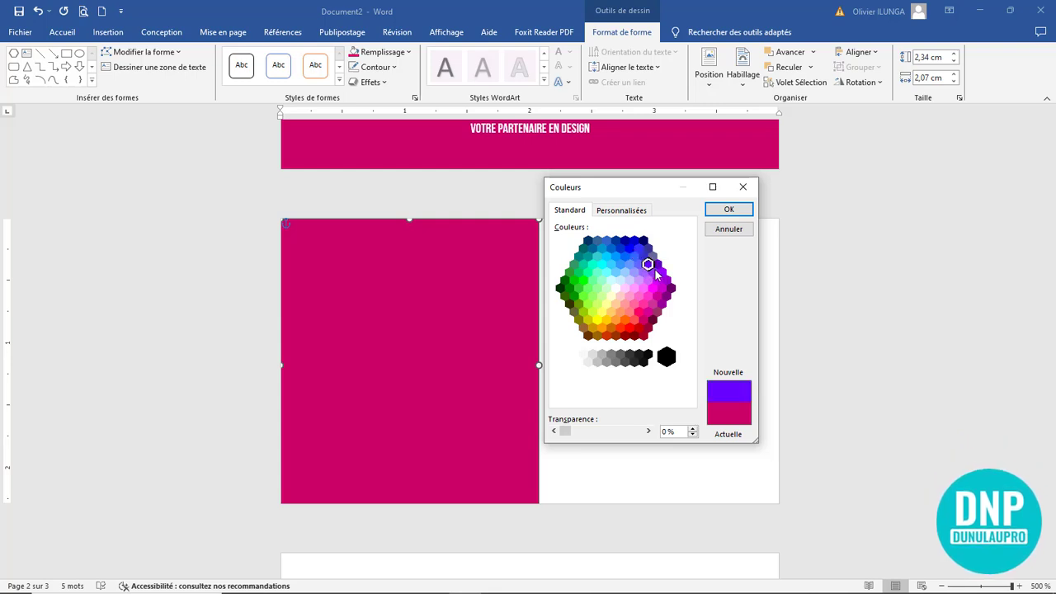
pyautogui.click(729, 211)
pyautogui.click(604, 339)
pyautogui.click(445, 342)
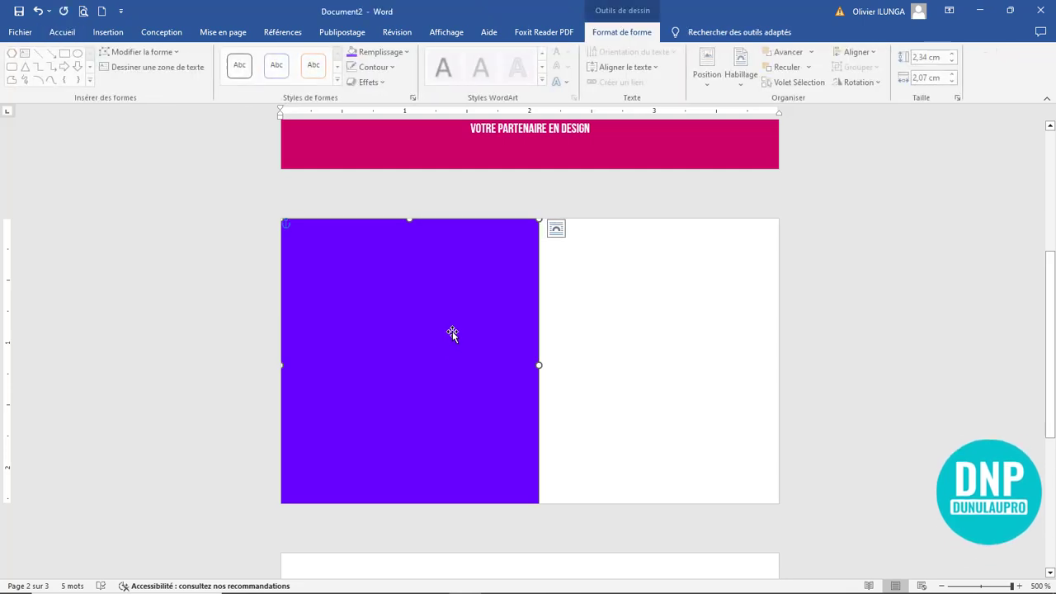
pyautogui.click(584, 351)
pyautogui.click(491, 355)
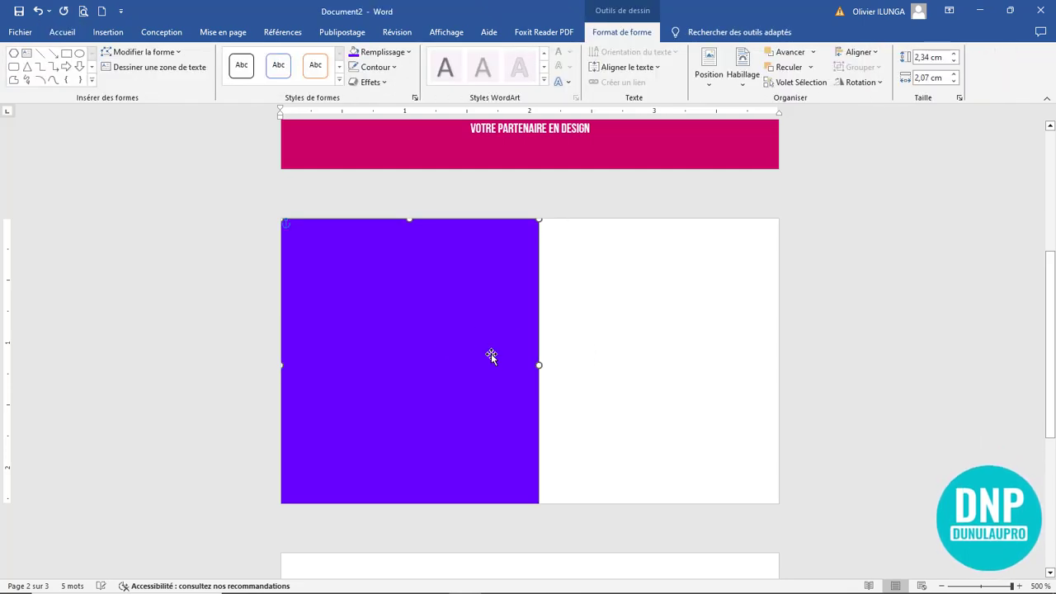
pyautogui.click(586, 342)
pyautogui.click(458, 339)
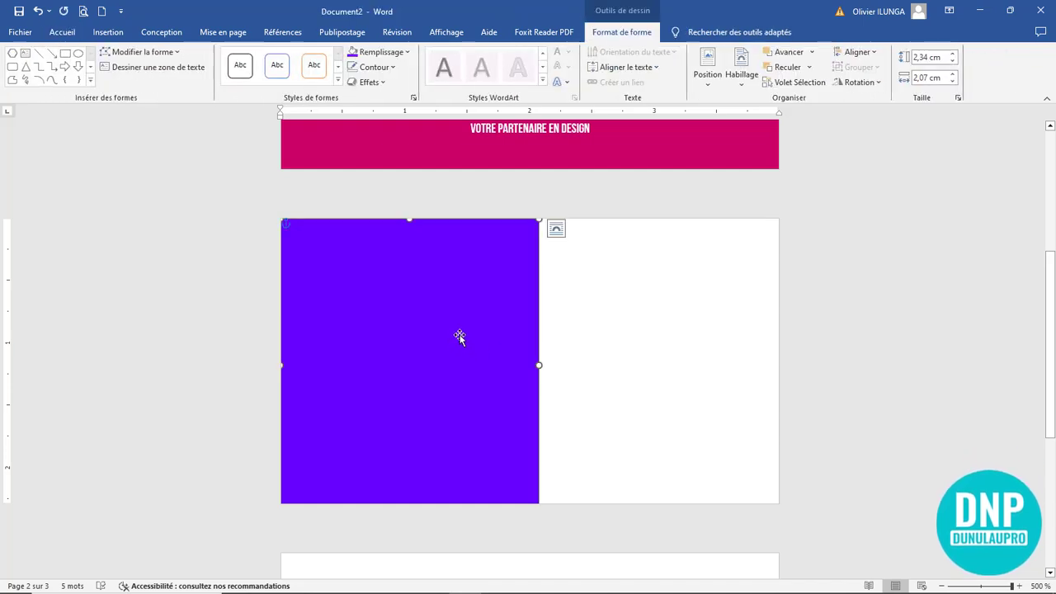
pyautogui.click(566, 344)
pyautogui.click(493, 363)
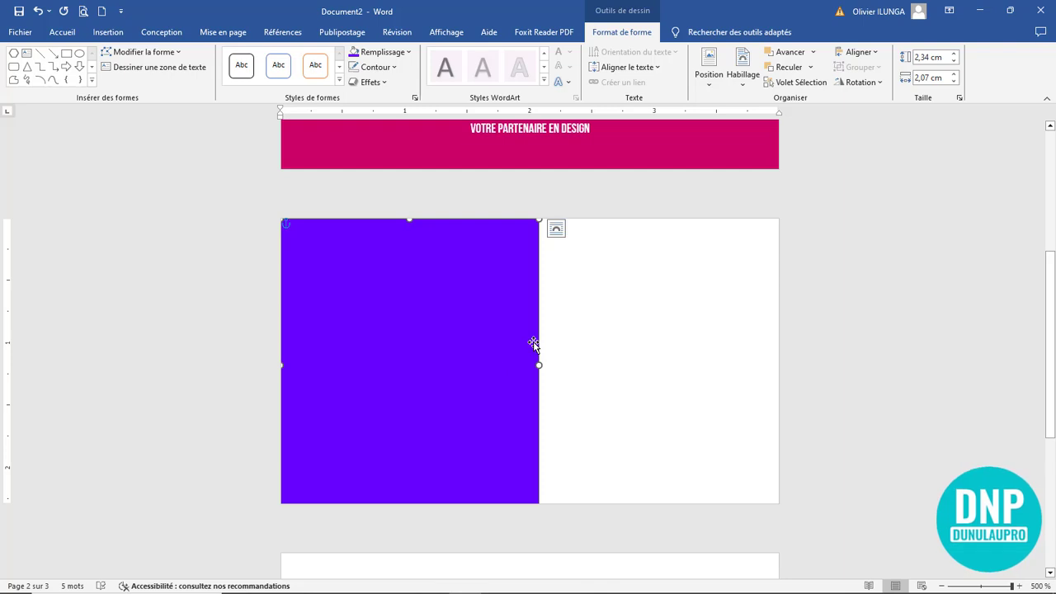
pyautogui.click(582, 324)
# - Snap the violet rectangle to the card's bottom edge and place a copy further right
pyautogui.moveTo(473, 299); pyautogui.dragTo(472, 298)
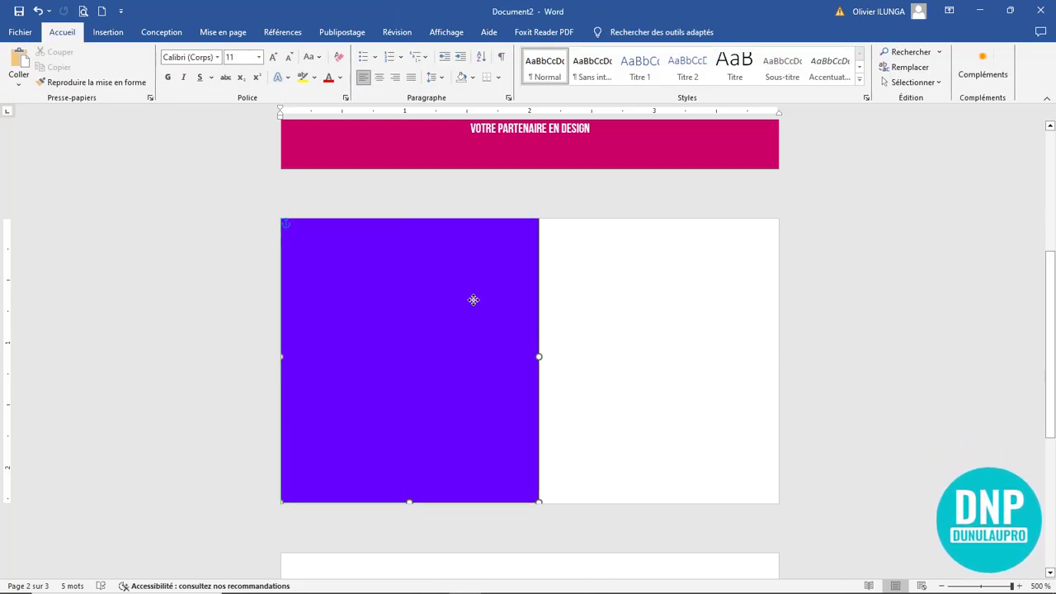
pyautogui.moveTo(474, 298); pyautogui.dragTo(474, 301)
pyautogui.click(577, 302)
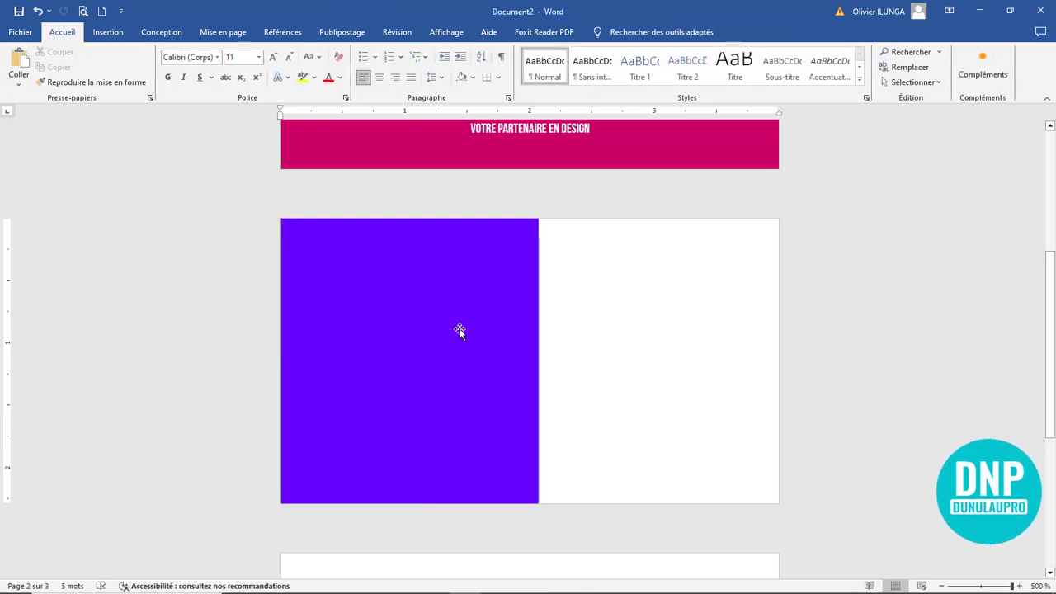
pyautogui.click(484, 342)
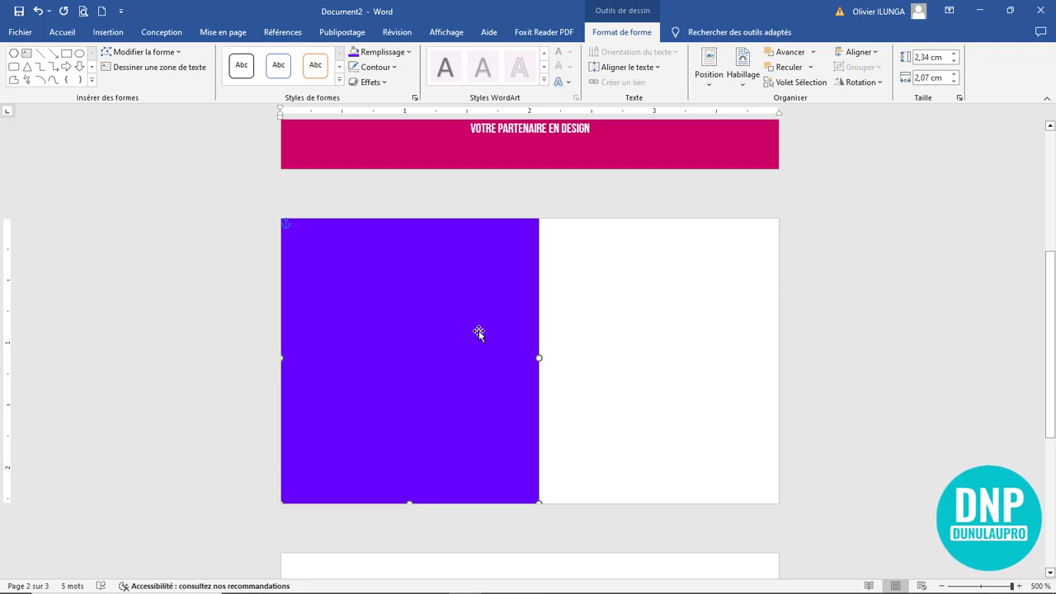
pyautogui.moveTo(480, 331); pyautogui.dragTo(482, 331)
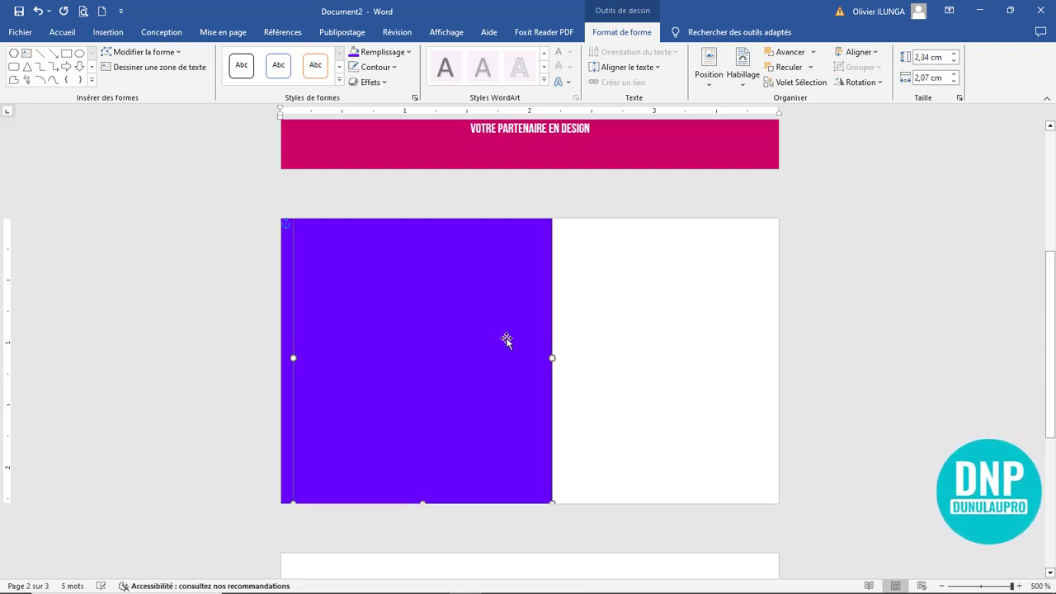
pyautogui.hotkey('ctrl', 'z')
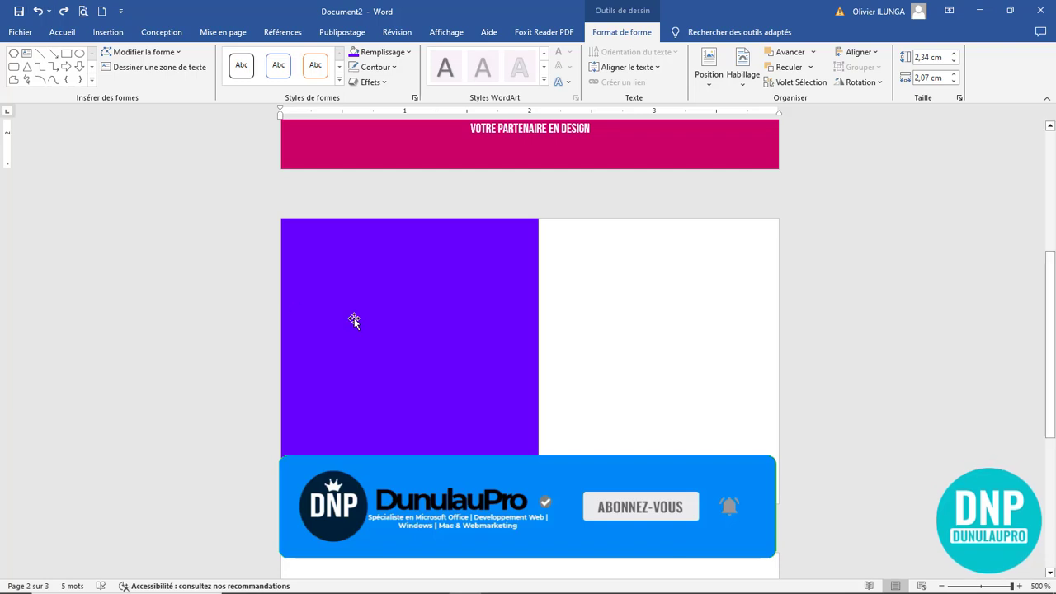
pyautogui.keyDown('ctrl'); pyautogui.moveTo(365, 324); pyautogui.dragTo(516, 360); pyautogui.keyUp('ctrl')
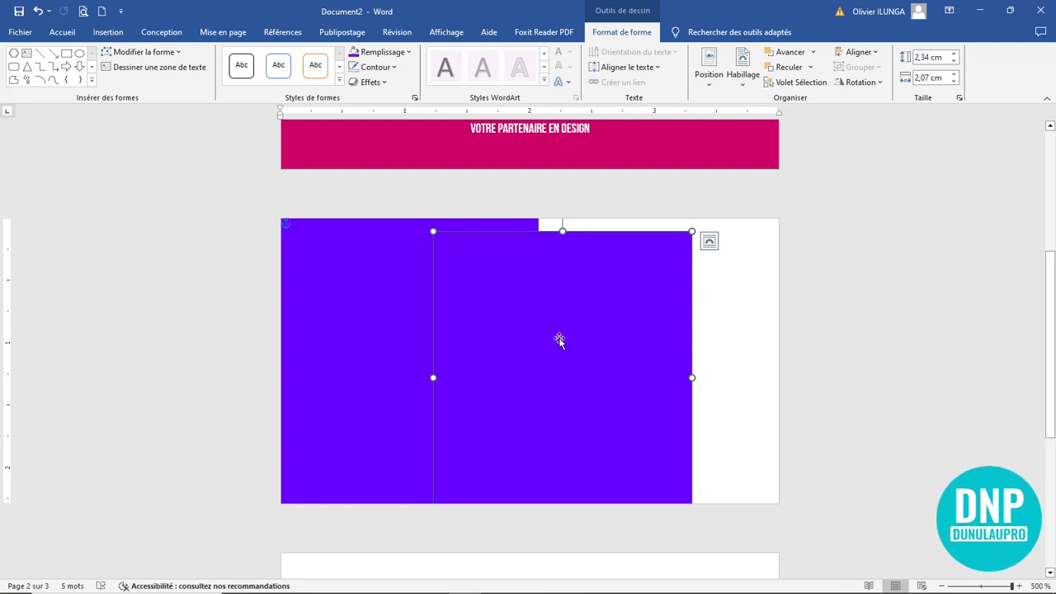
pyautogui.click(385, 52)
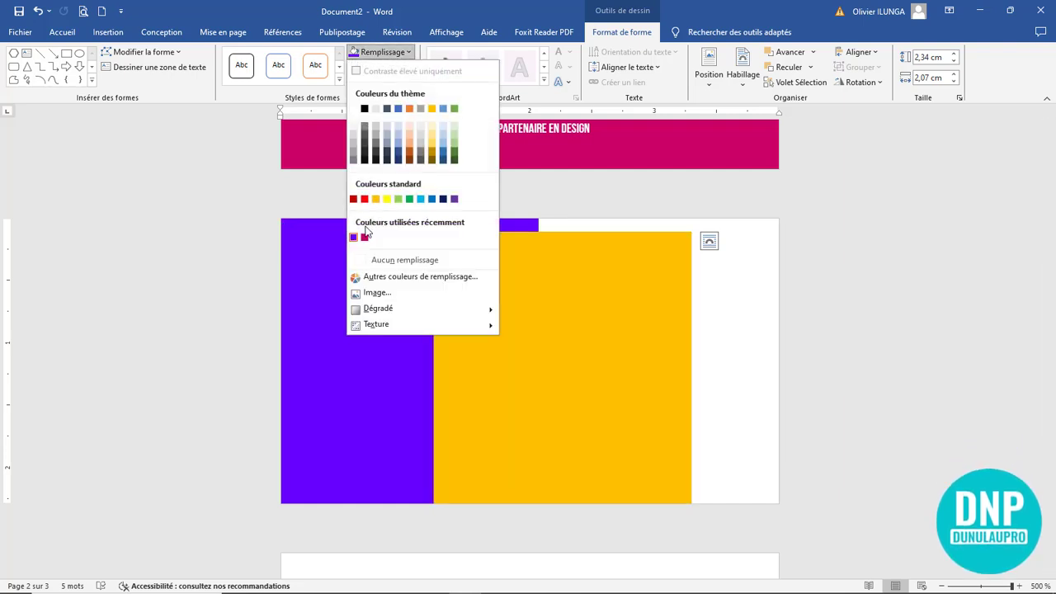
# - Fill the copy with magenta and send it to the back (Arrière-plan)
pyautogui.click(365, 237)
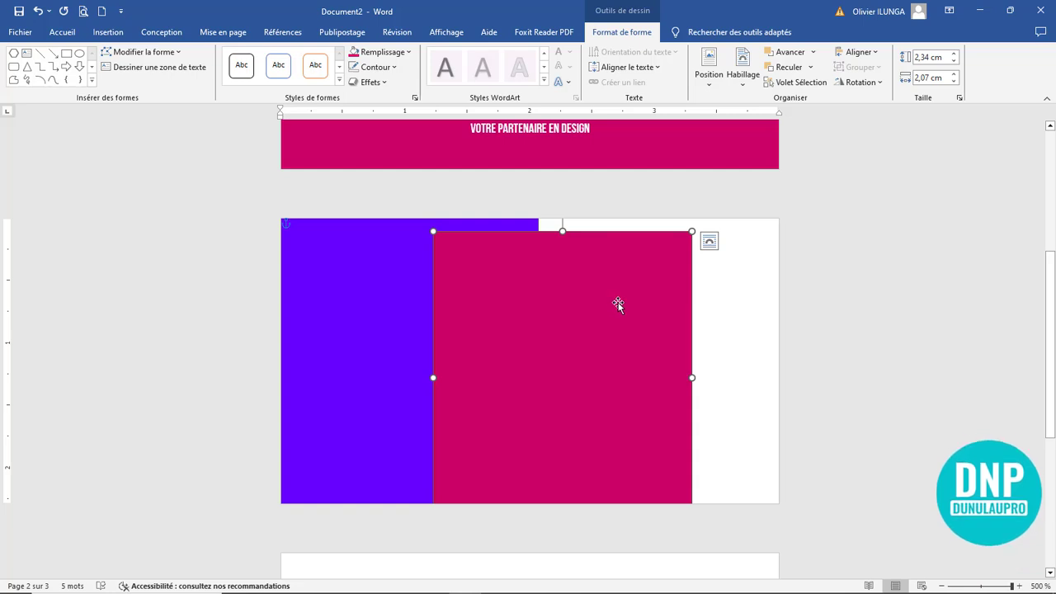
pyautogui.click(814, 55)
pyautogui.click(811, 67)
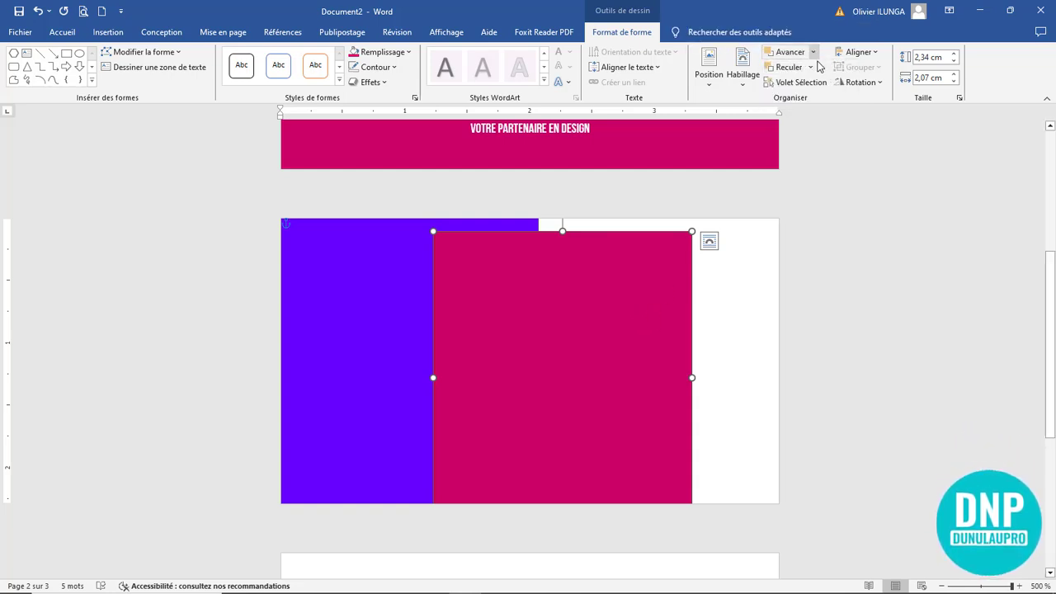
pyautogui.click(811, 67)
pyautogui.click(813, 99)
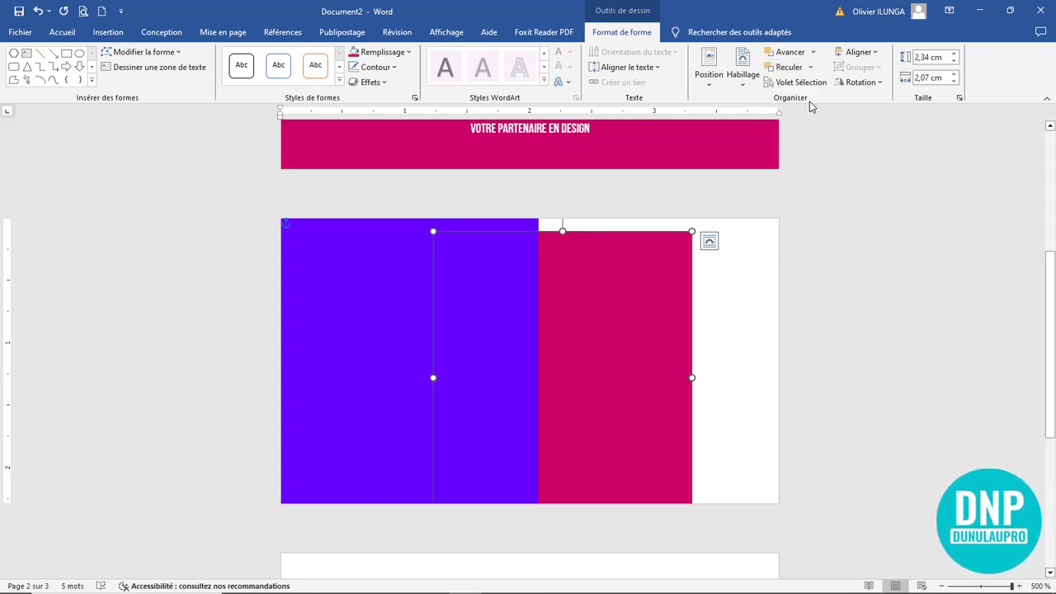
# - Tuck the magenta shape behind the violet panel so a thin magenta strip shows on the right
pyautogui.moveTo(629, 367); pyautogui.dragTo(487, 349)
pyautogui.click(832, 340)
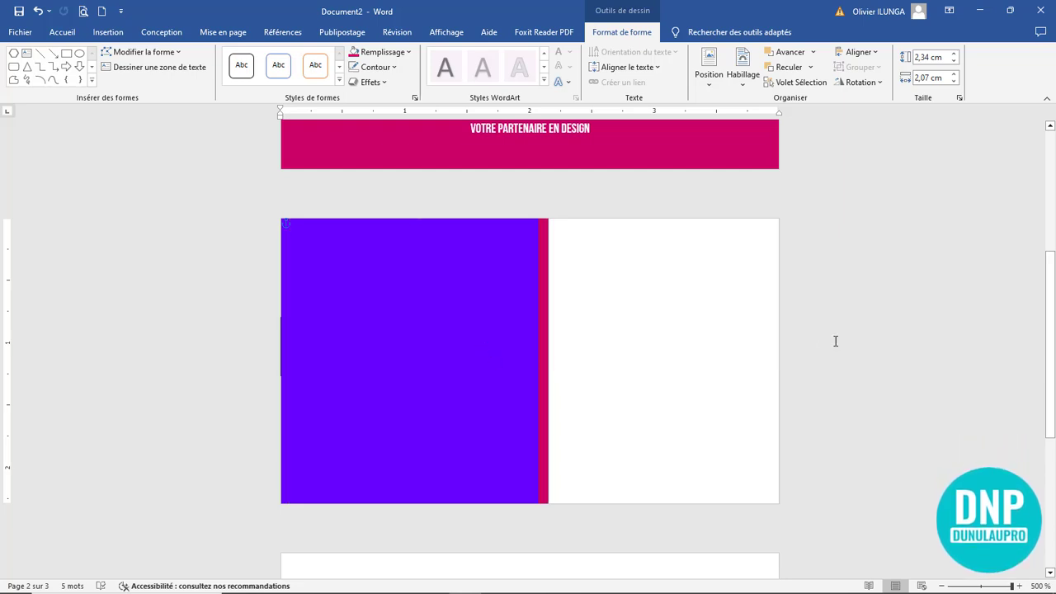
pyautogui.moveTo(535, 358)
pyautogui.mouseDown()
pyautogui.moveTo(523, 358)
pyautogui.moveTo(537, 361)
pyautogui.mouseUp()
pyautogui.click(546, 356)
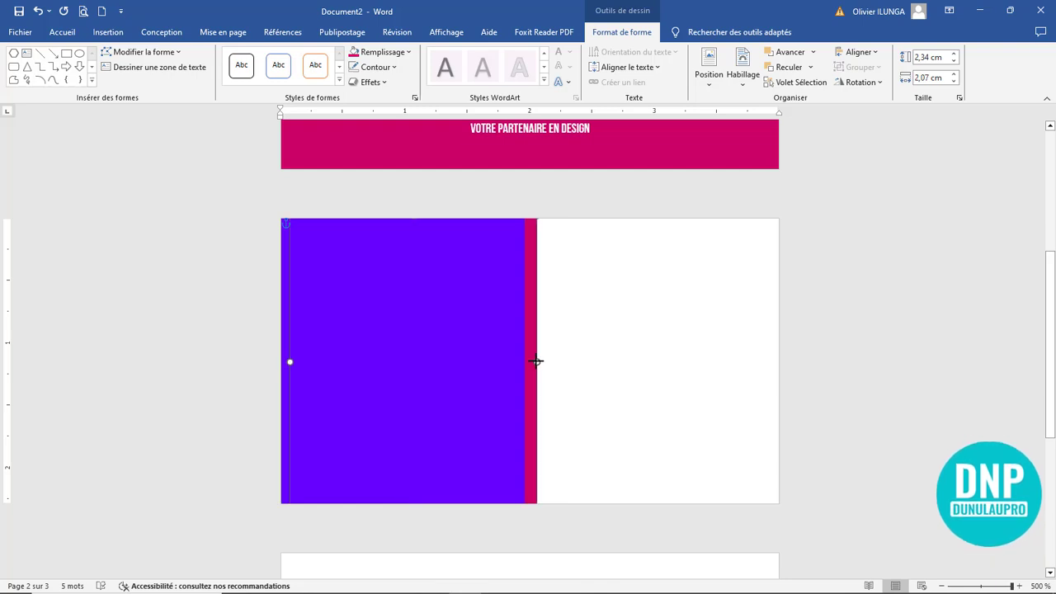
pyautogui.click(841, 321)
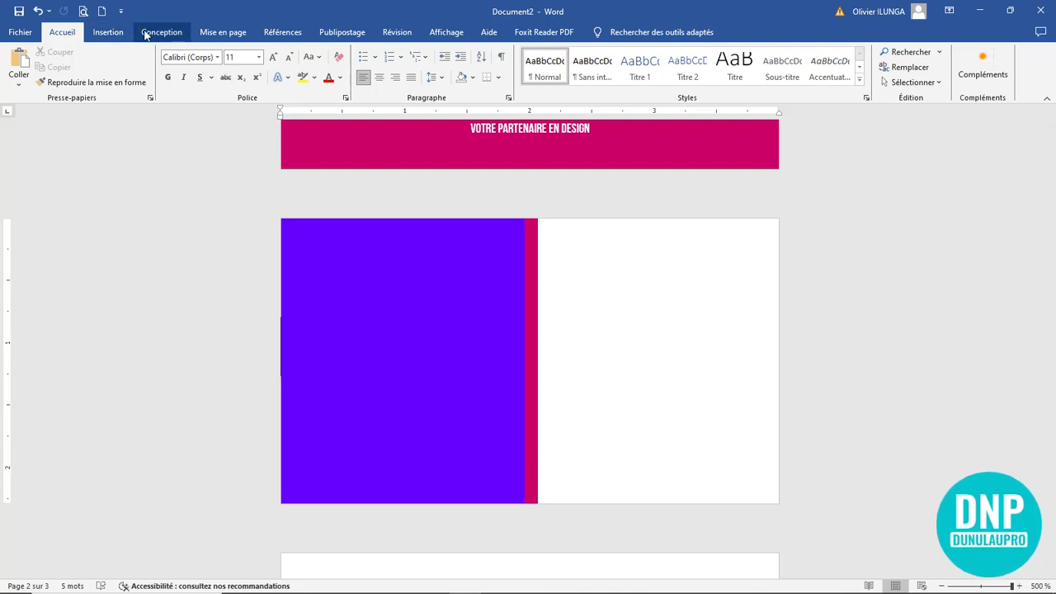
# - Insert a pentagon arrow against the magenta strip and send it behind the strip
pyautogui.click(110, 33)
pyautogui.click(188, 86)
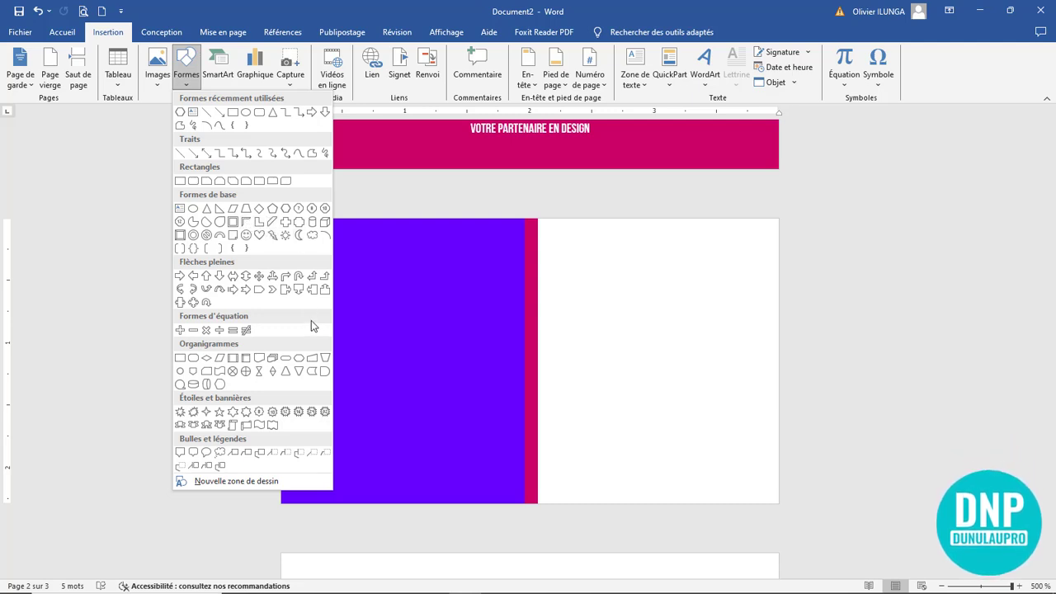
pyautogui.click(259, 289)
pyautogui.moveTo(596, 273)
pyautogui.mouseDown()
pyautogui.moveTo(655, 316)
pyautogui.moveTo(560, 287)
pyautogui.mouseUp()
pyautogui.click(812, 68)
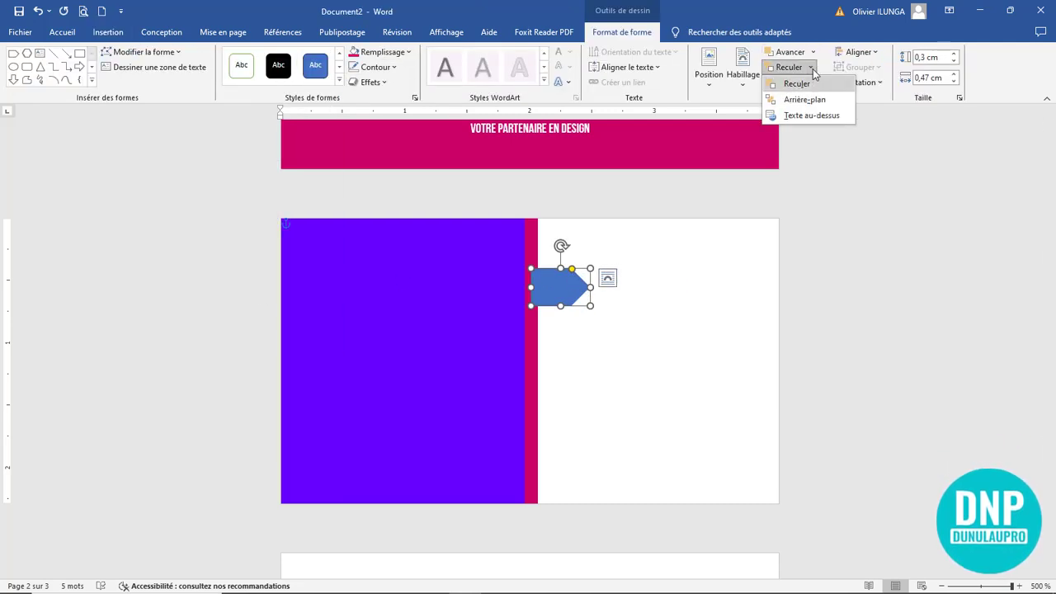
pyautogui.click(797, 83)
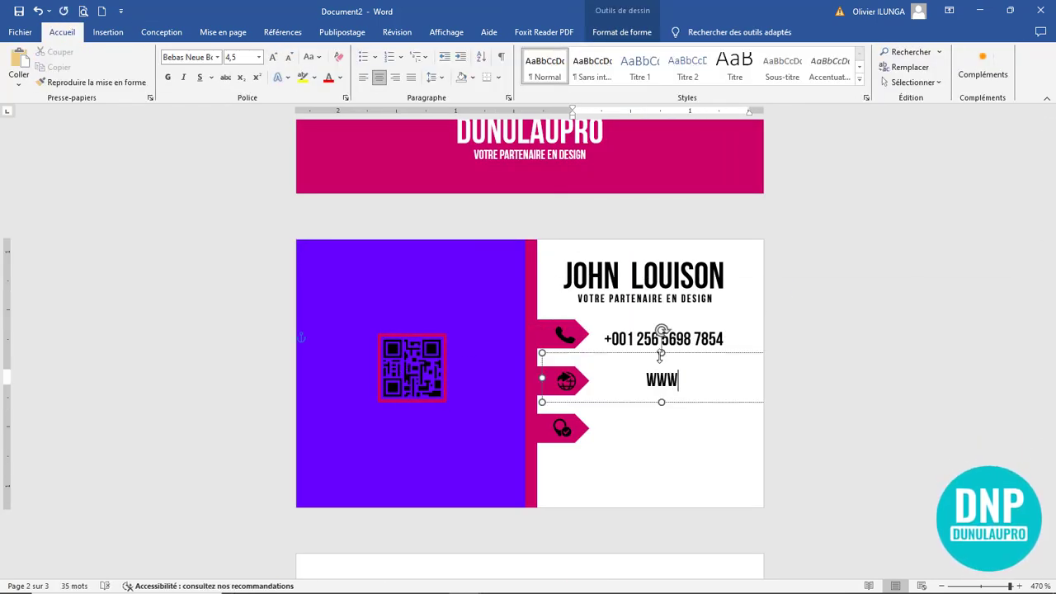
# - Type the two-line postal address into the address box
pyautogui.write('123, New')
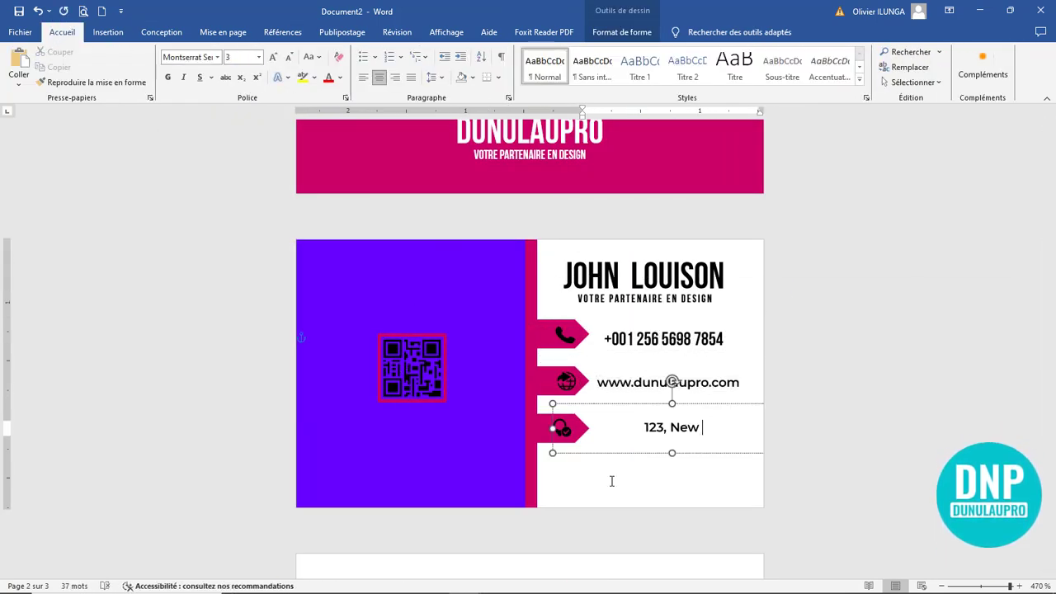
pyautogui.write(' Jersey')
pyautogui.press('Return')
pyautogui.write('1000 Boston / USA')
# - Set the phone number to Montserrat SemiBold at size 3,5
pyautogui.click(217, 57)
pyautogui.click(230, 135)
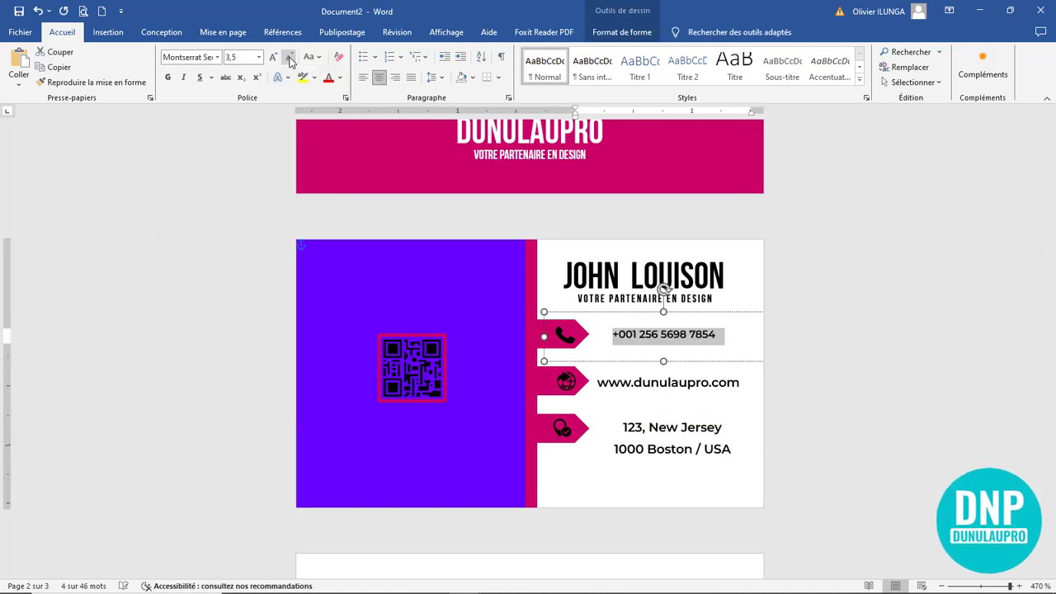
pyautogui.click(273, 58)
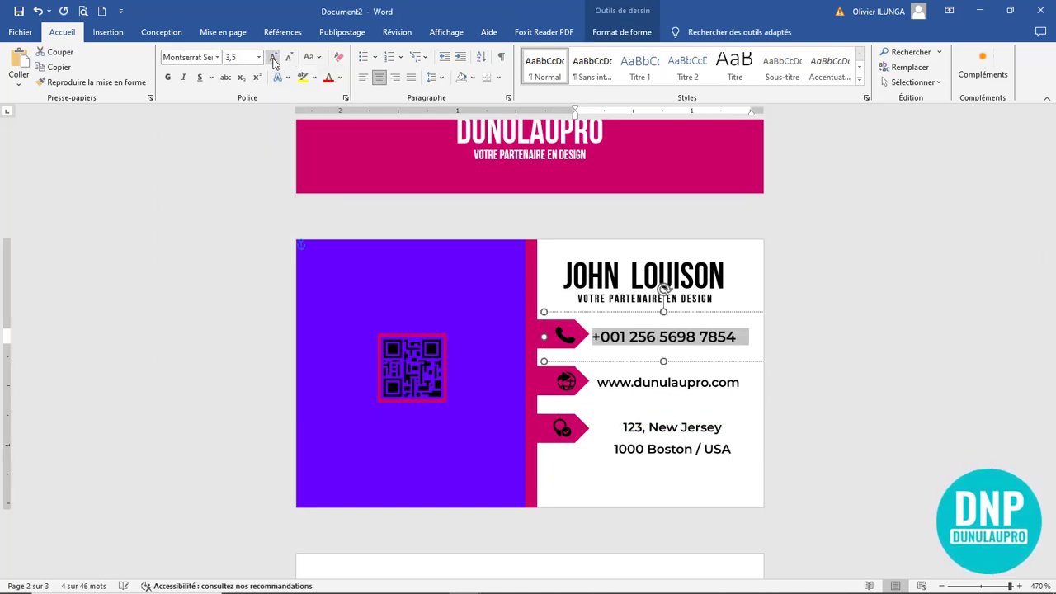
pyautogui.click(820, 402)
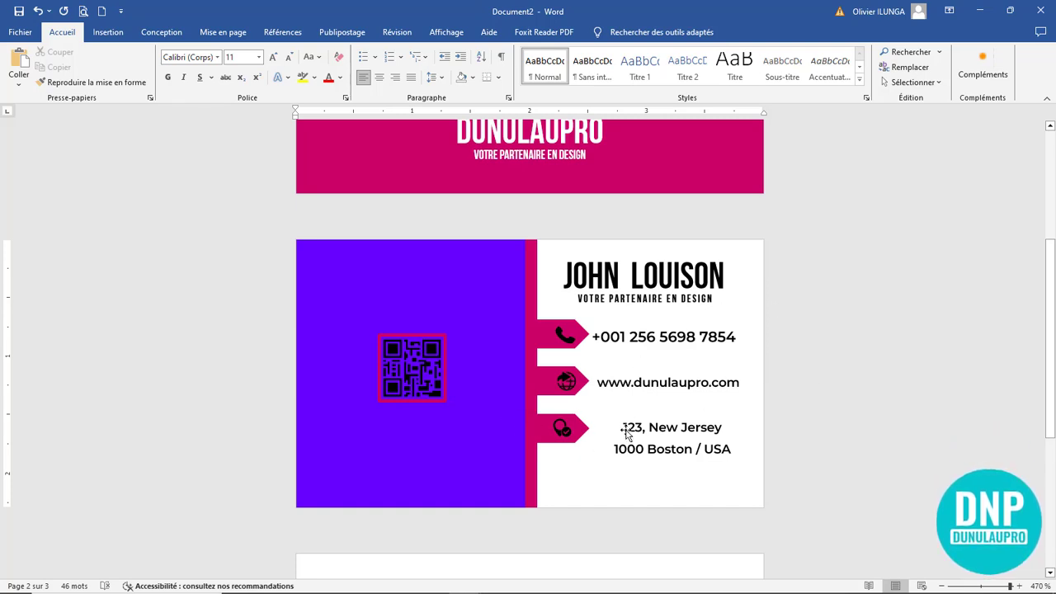
# - Delete the stray envelope icon and remove the empty third page
pyautogui.scroll(3, 624, 426)
pyautogui.scroll(-2, 627, 430)
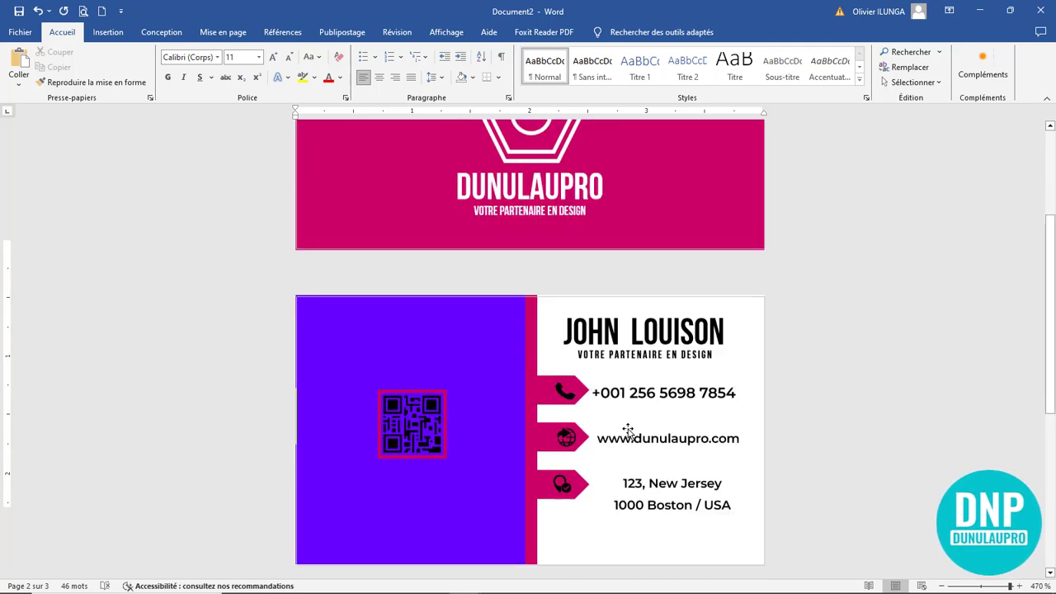
pyautogui.scroll(-3, 627, 429)
pyautogui.scroll(3, 577, 433)
pyautogui.scroll(-4, 520, 436)
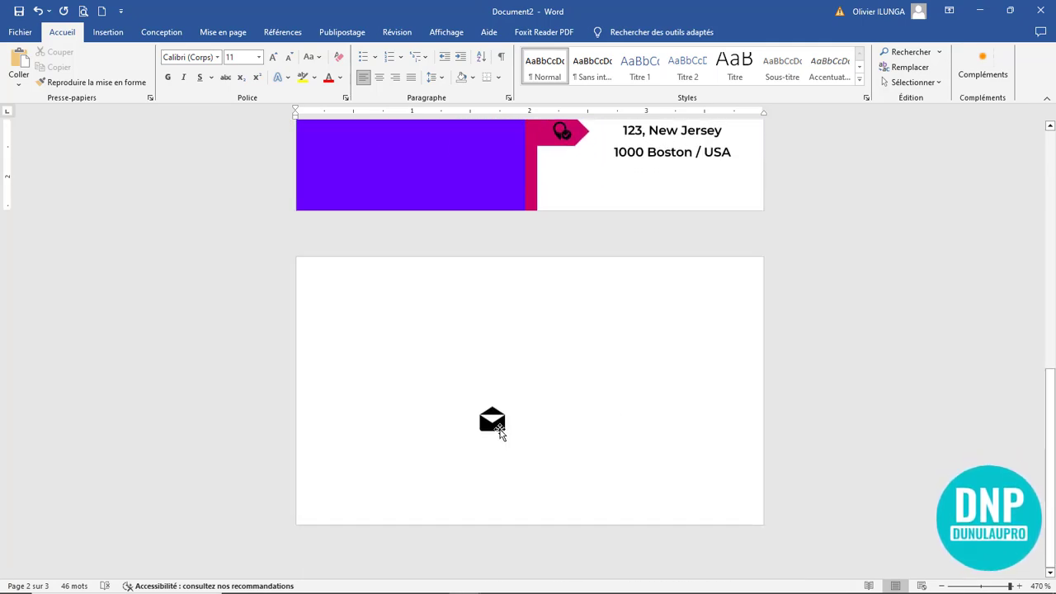
pyautogui.scroll(3, 524, 422)
pyautogui.click(532, 501)
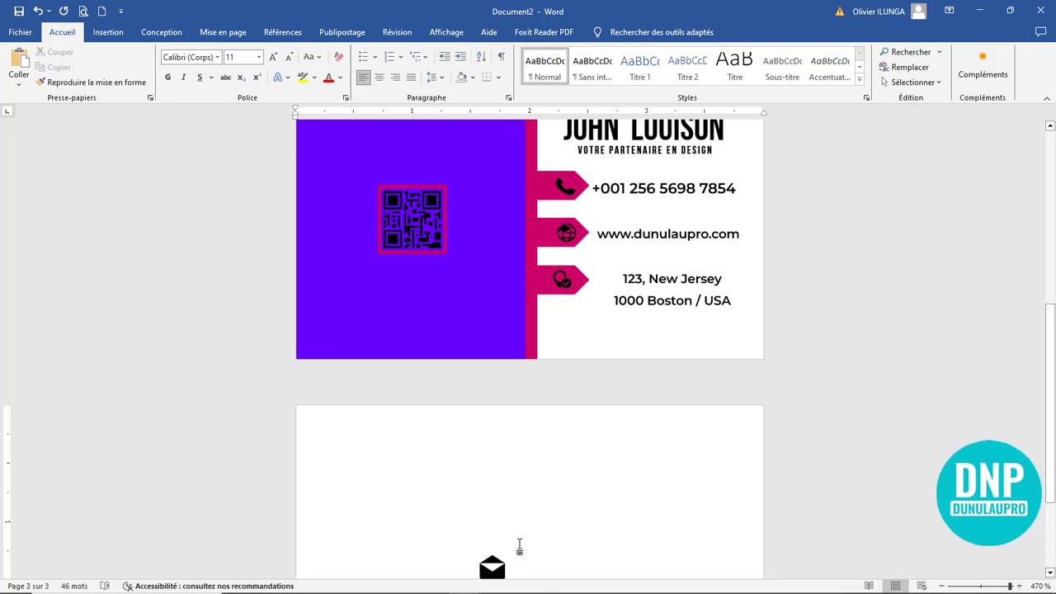
pyautogui.click(492, 567)
pyautogui.press('Delete')
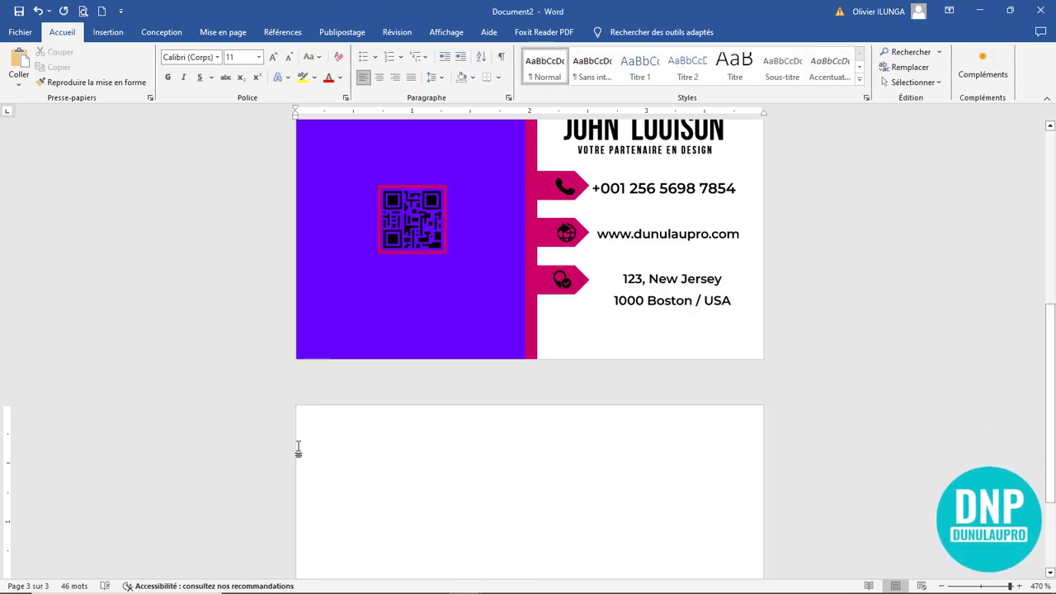
pyautogui.press('BackSpace')
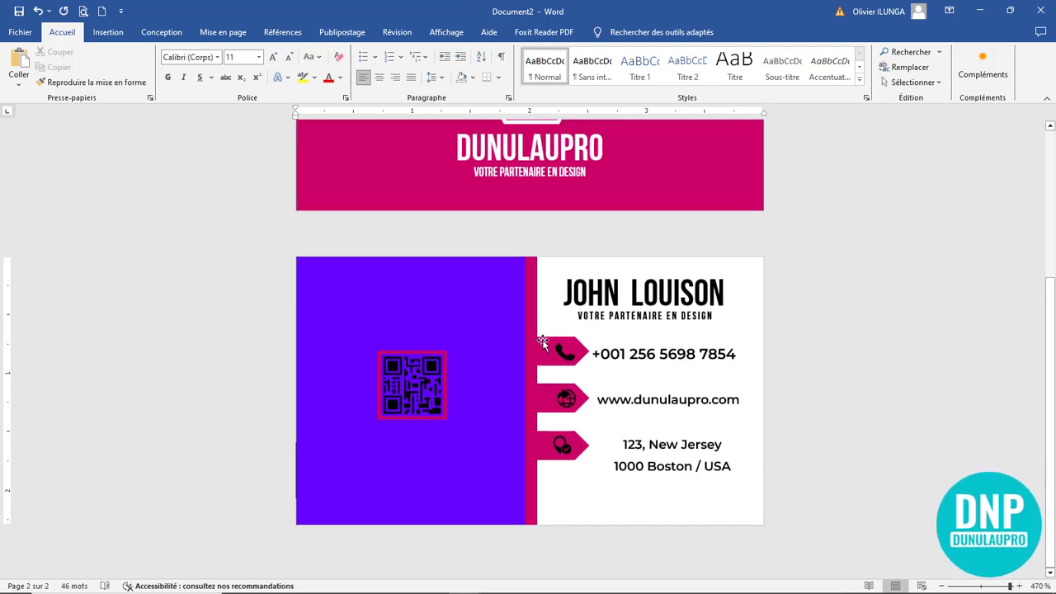
# - Collapse the ribbon so only the tab names show above both card pages
pyautogui.keyDown('ctrl'); pyautogui.scroll(-13, 541, 339); pyautogui.keyUp('ctrl')
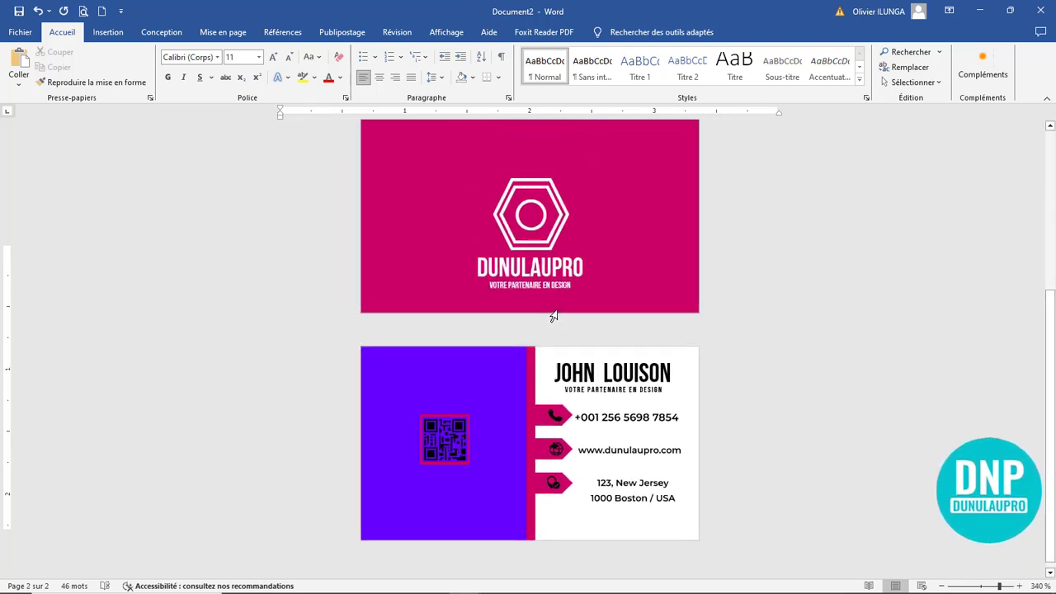
pyautogui.keyDown('ctrl'); pyautogui.scroll(-2, 553, 316); pyautogui.keyUp('ctrl')
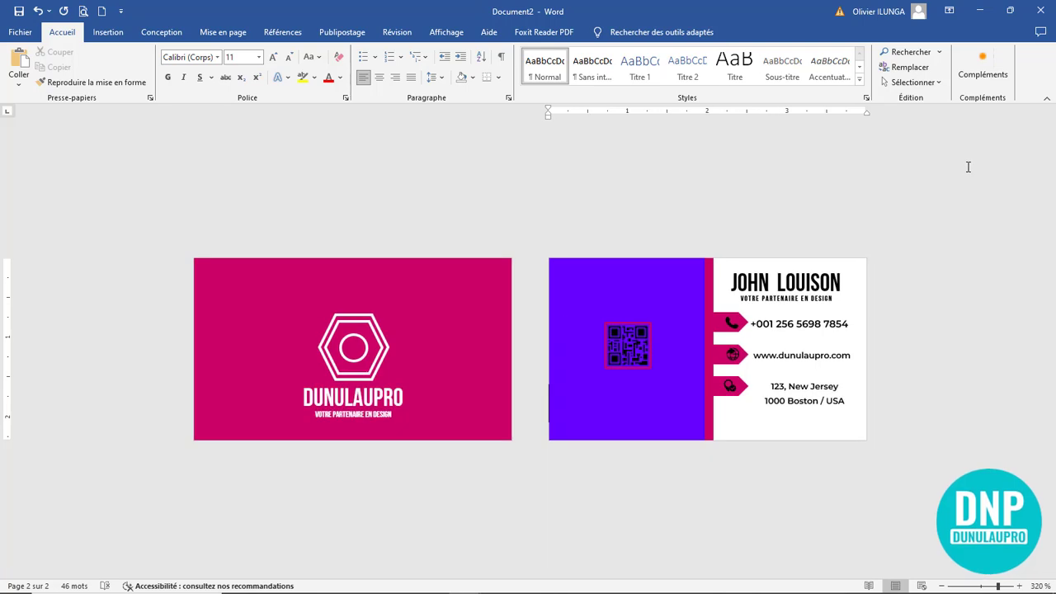
pyautogui.click(1046, 98)
pyautogui.keyDown('ctrl'); pyautogui.scroll(3, 857, 220); pyautogui.keyUp('ctrl')
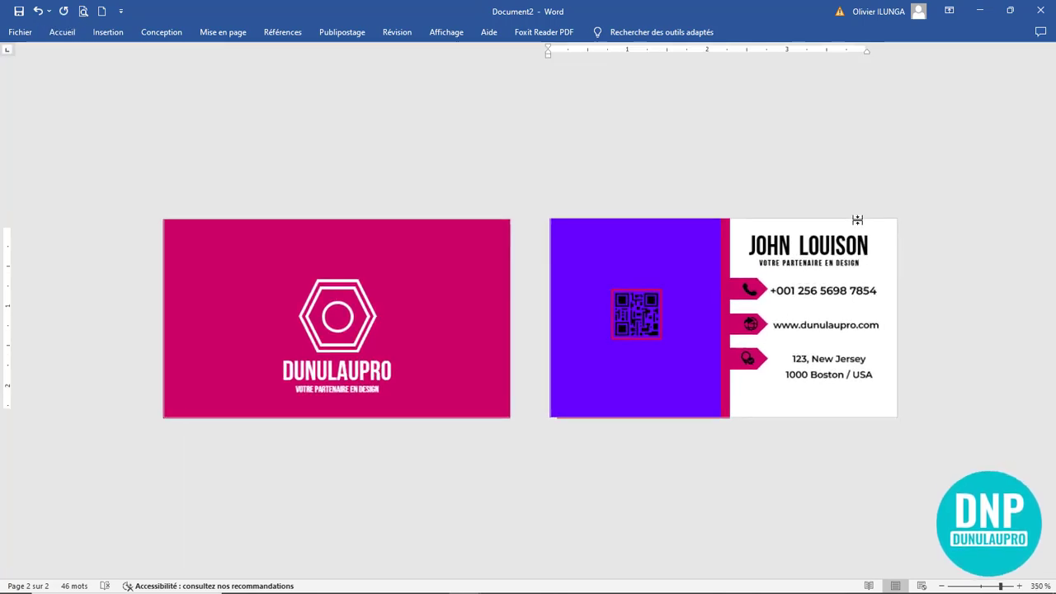
pyautogui.keyDown('ctrl'); pyautogui.scroll(1, 857, 220); pyautogui.keyUp('ctrl')
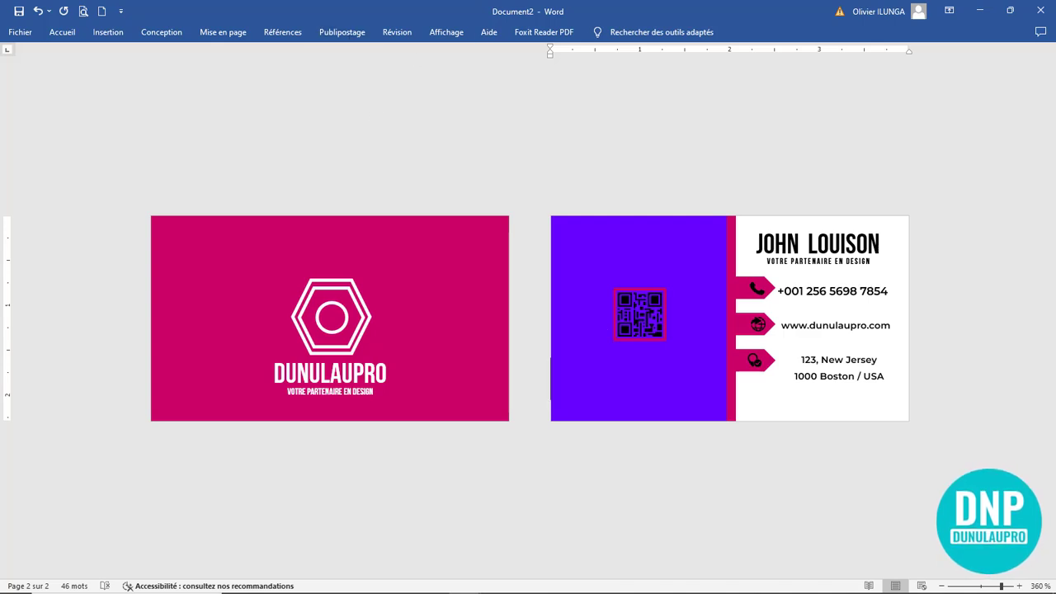
# - Pin the ribbon again and draw a small triangle at the purple card's left edge
pyautogui.click(348, 35)
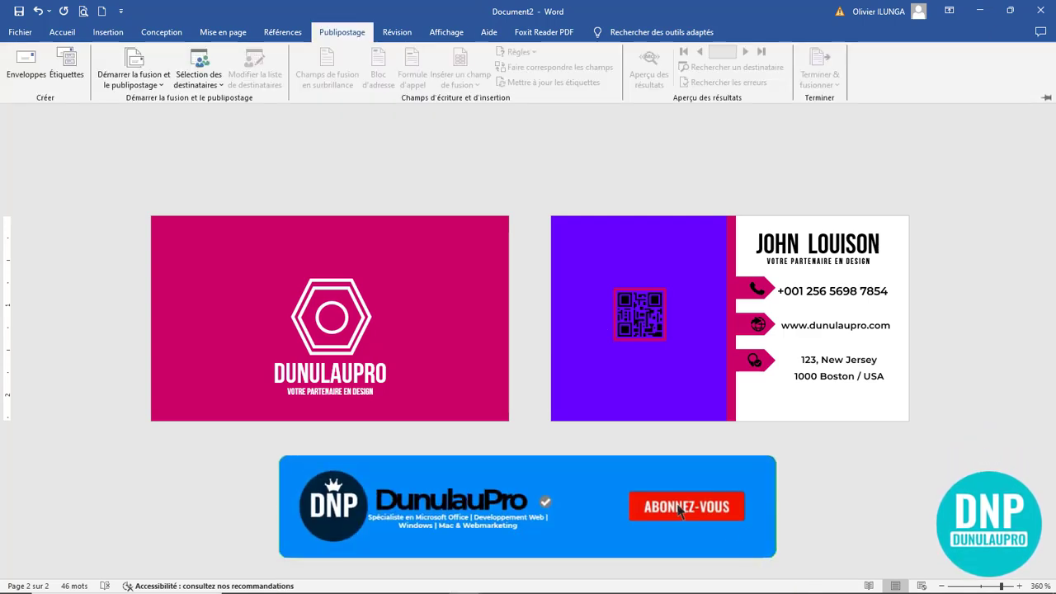
pyautogui.click(1045, 98)
pyautogui.click(114, 37)
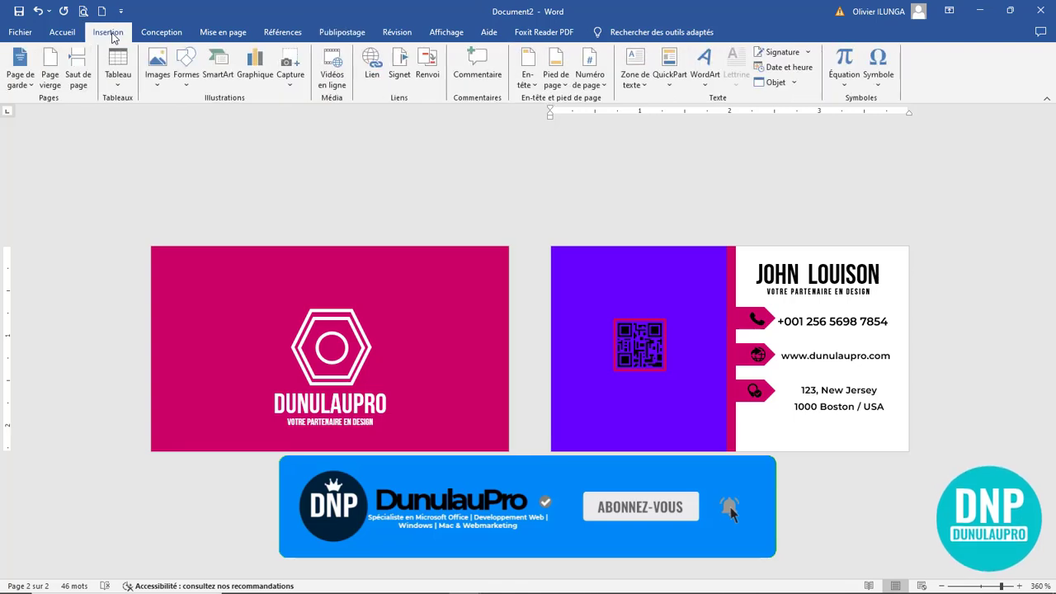
pyautogui.click(187, 82)
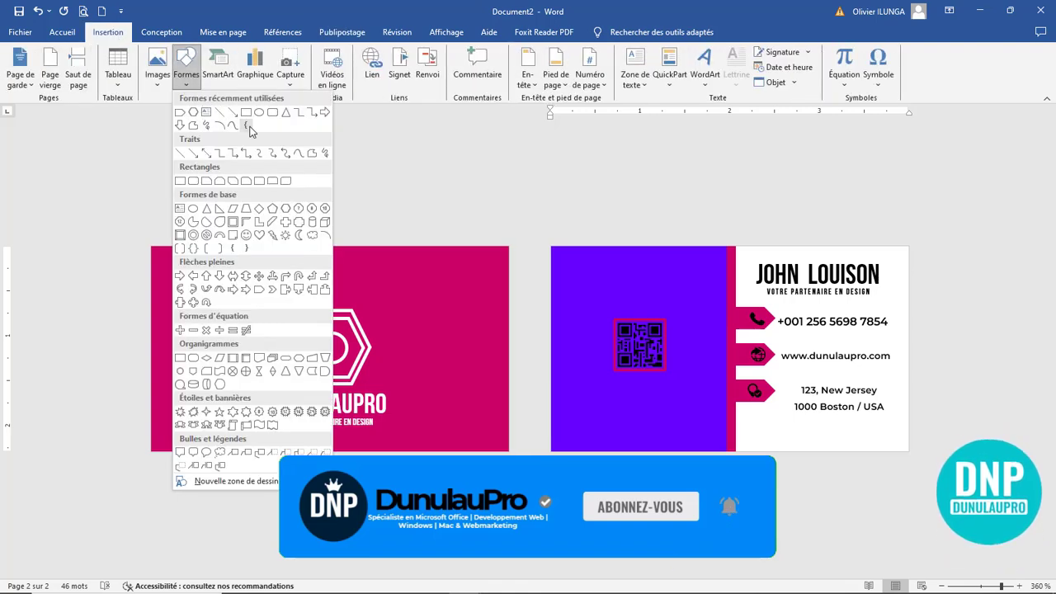
pyautogui.click(193, 247)
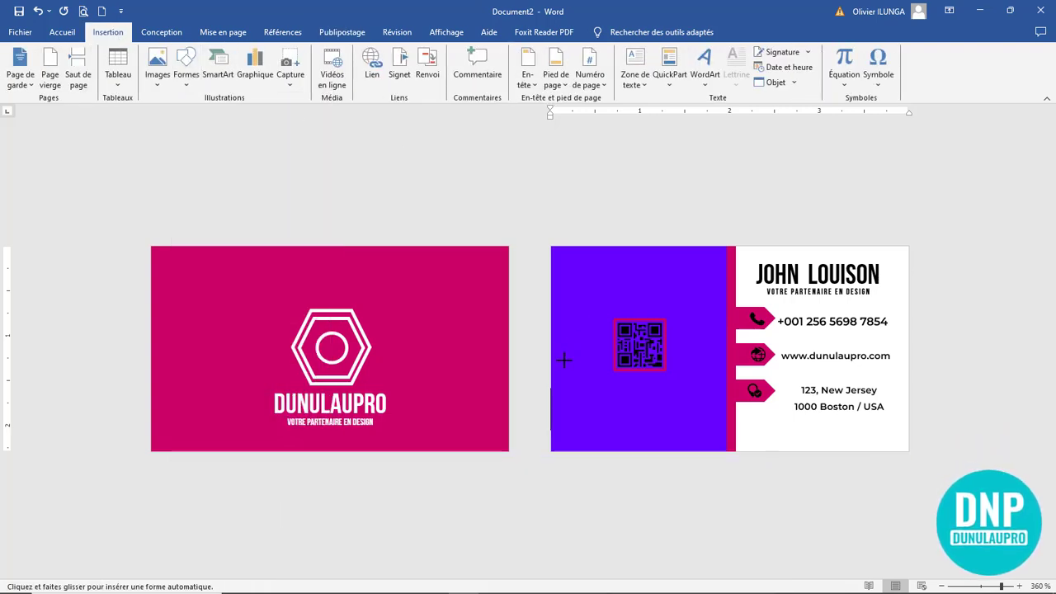
pyautogui.moveTo(586, 373); pyautogui.dragTo(587, 375)
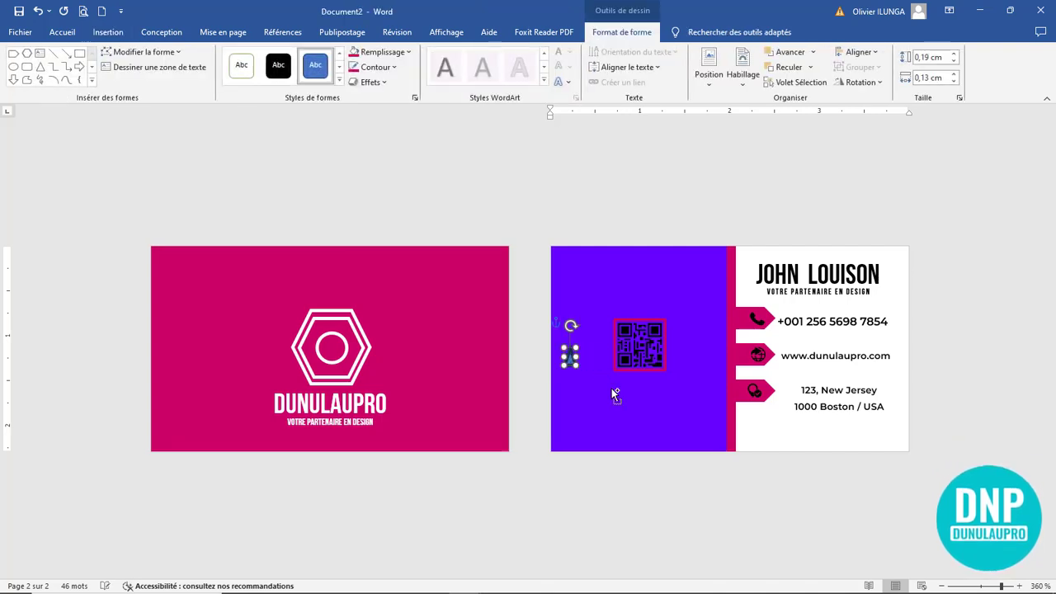
# - Stretch the triangle to 0,19 × 0,21 cm and set its outline to Sans contour
pyautogui.scroll(8, 614, 377)
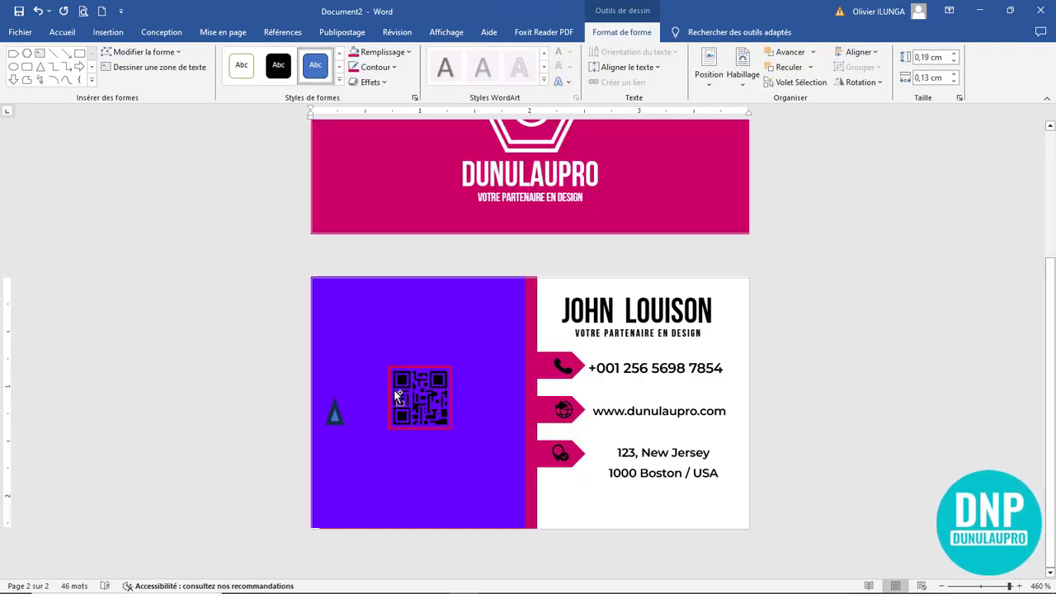
pyautogui.scroll(5, 394, 388)
pyautogui.moveTo(320, 427)
pyautogui.mouseDown()
pyautogui.moveTo(329, 405)
pyautogui.moveTo(339, 429)
pyautogui.moveTo(291, 426)
pyautogui.mouseUp()
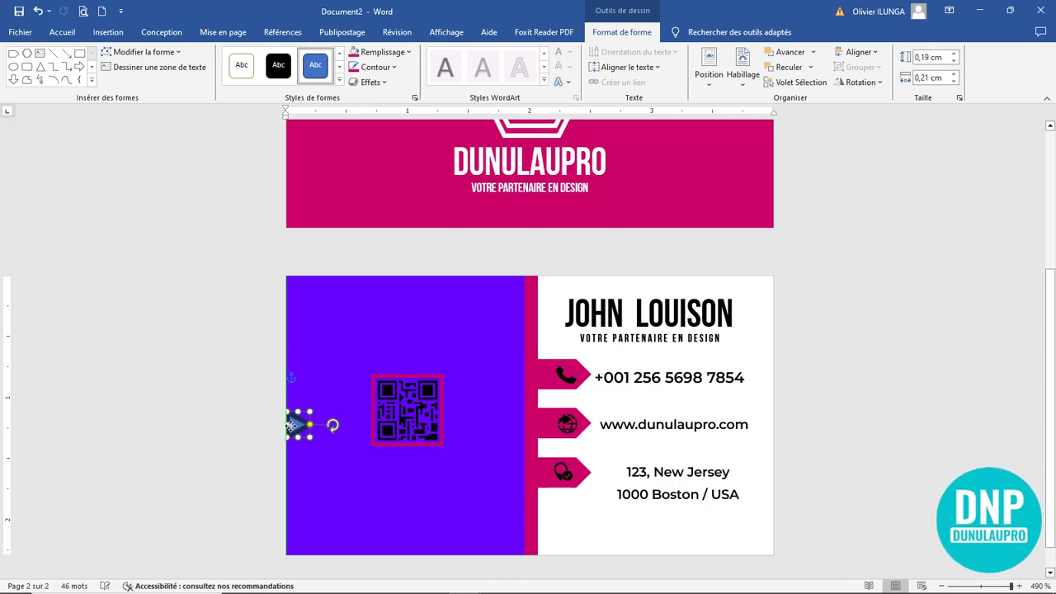
pyautogui.click(378, 69)
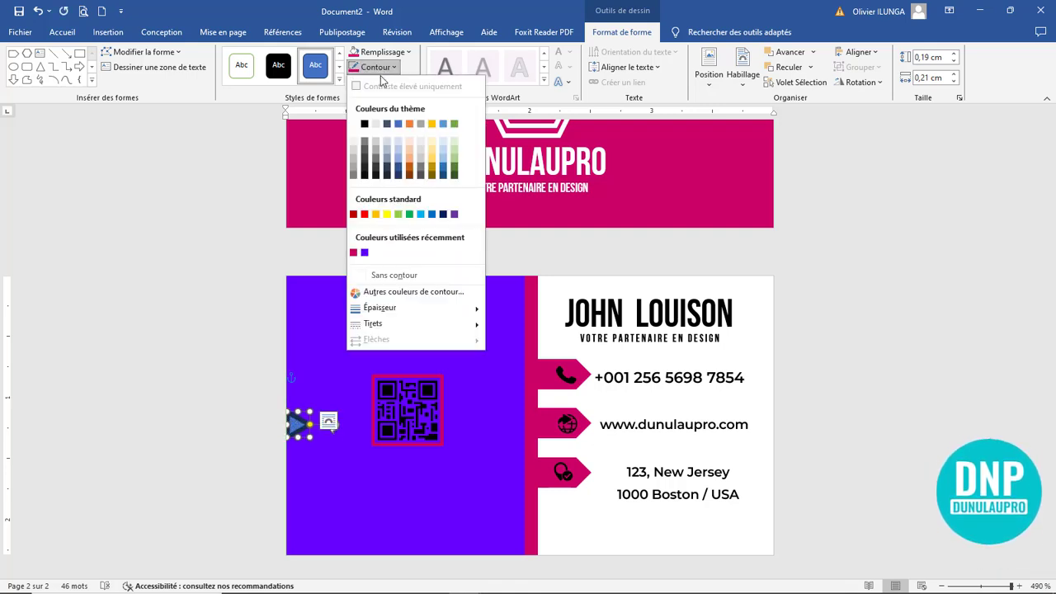
pyautogui.click(385, 275)
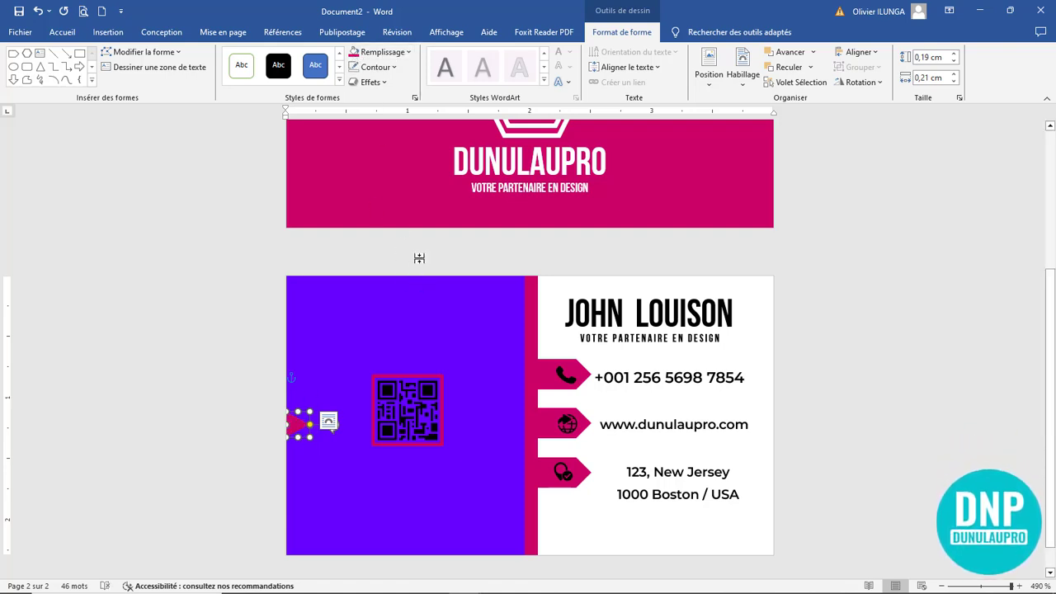
pyautogui.click(427, 340)
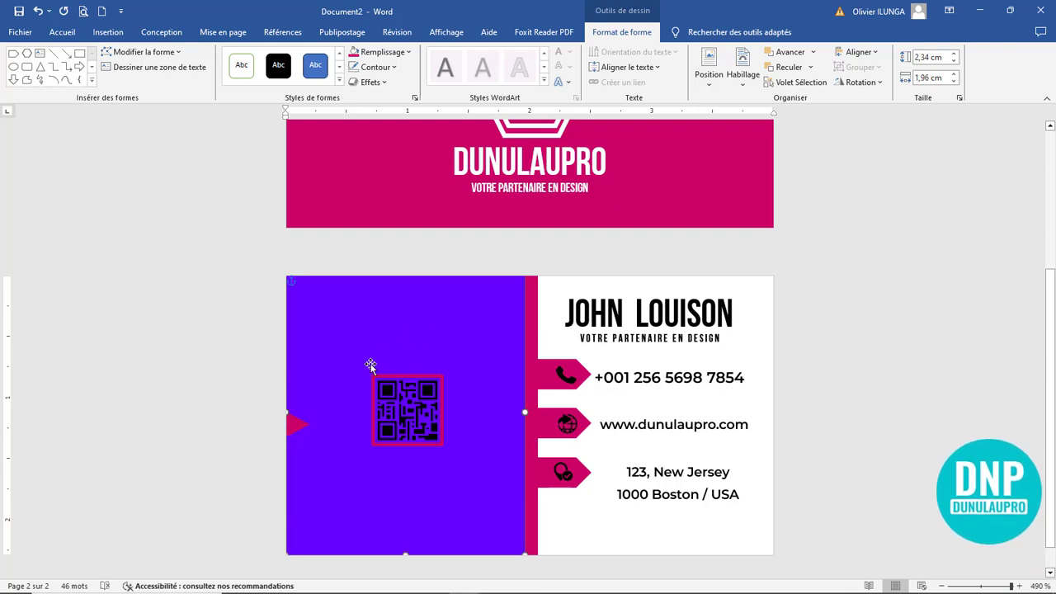
pyautogui.click(297, 425)
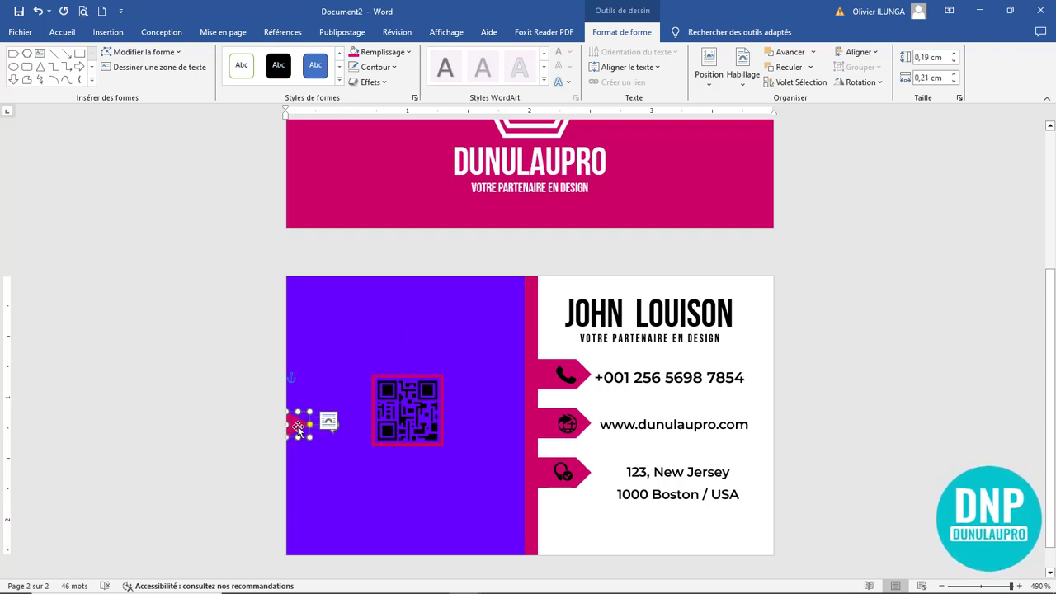
# - Copy the triangle onto the front card's left edge and fill it with the recent purple
pyautogui.moveTo(298, 427); pyautogui.dragTo(367, 197)
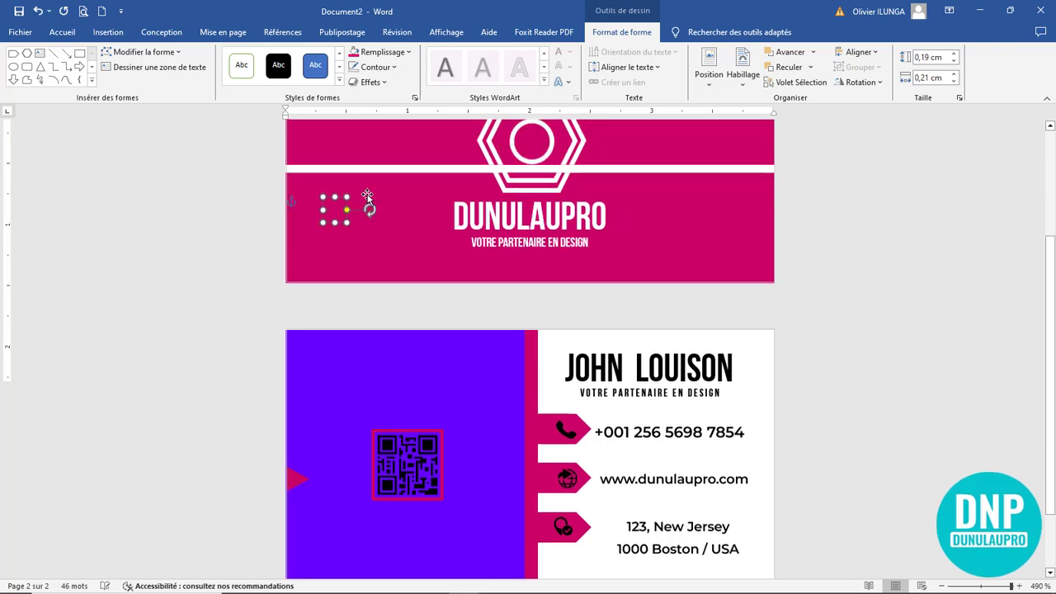
pyautogui.scroll(3, 345, 395)
pyautogui.moveTo(334, 390); pyautogui.dragTo(295, 311)
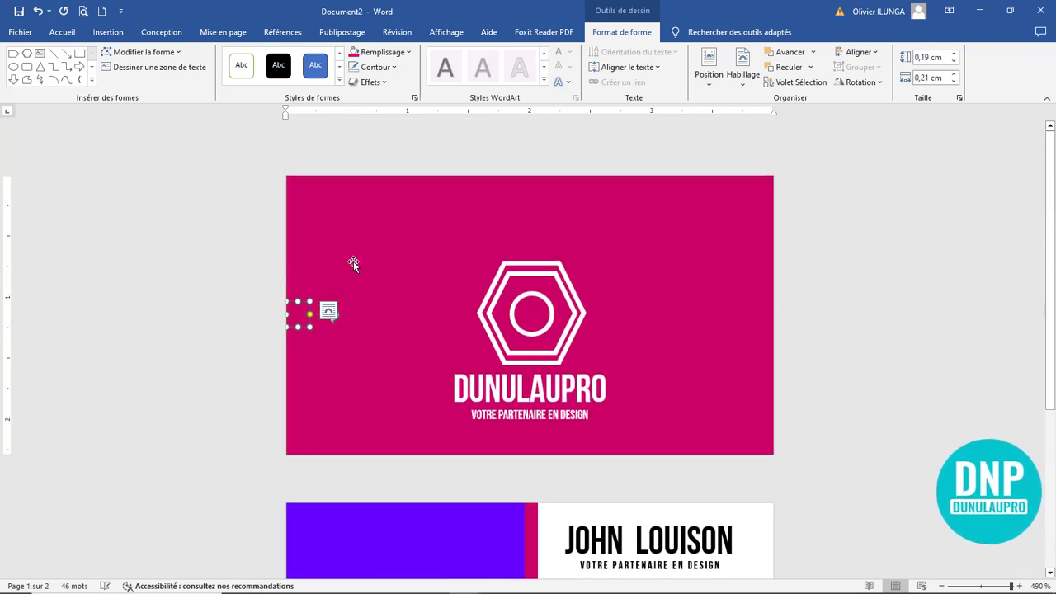
pyautogui.click(382, 52)
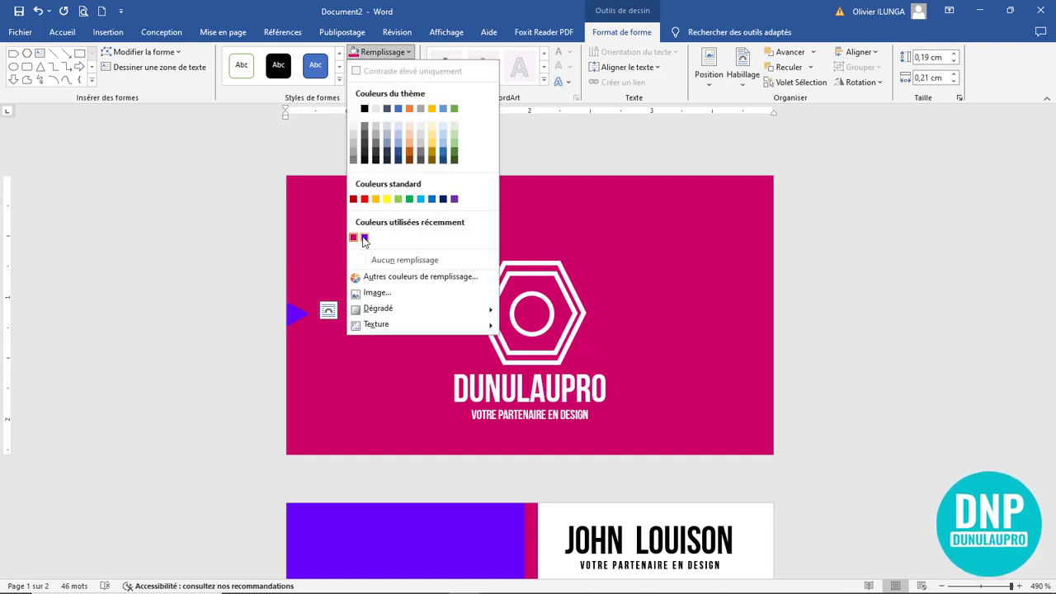
pyautogui.click(364, 237)
# - Align the purple triangle flush with the front card's left edge and centre it
pyautogui.click(368, 353)
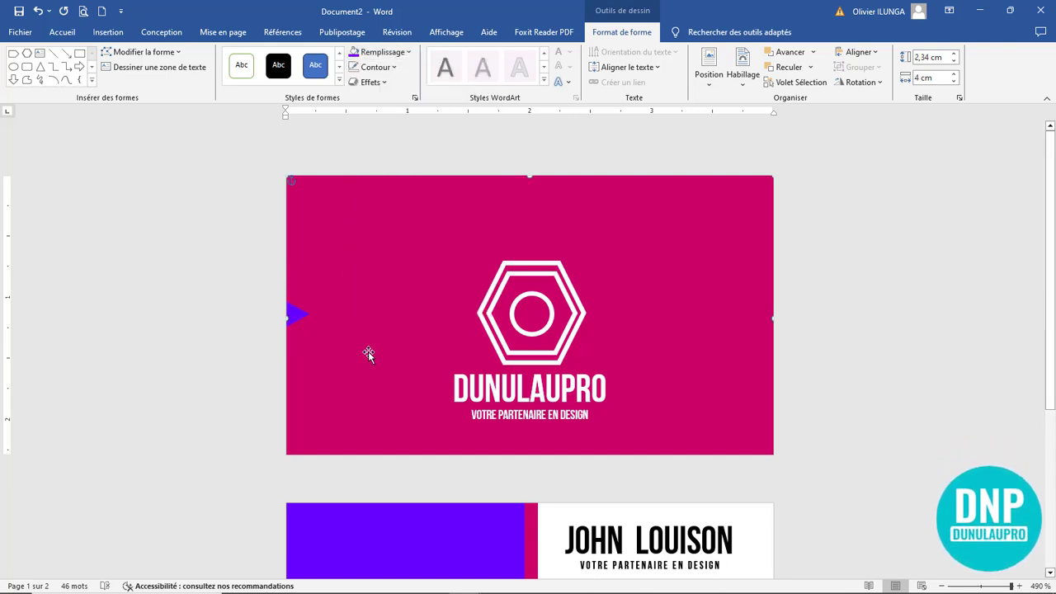
pyautogui.click(297, 313)
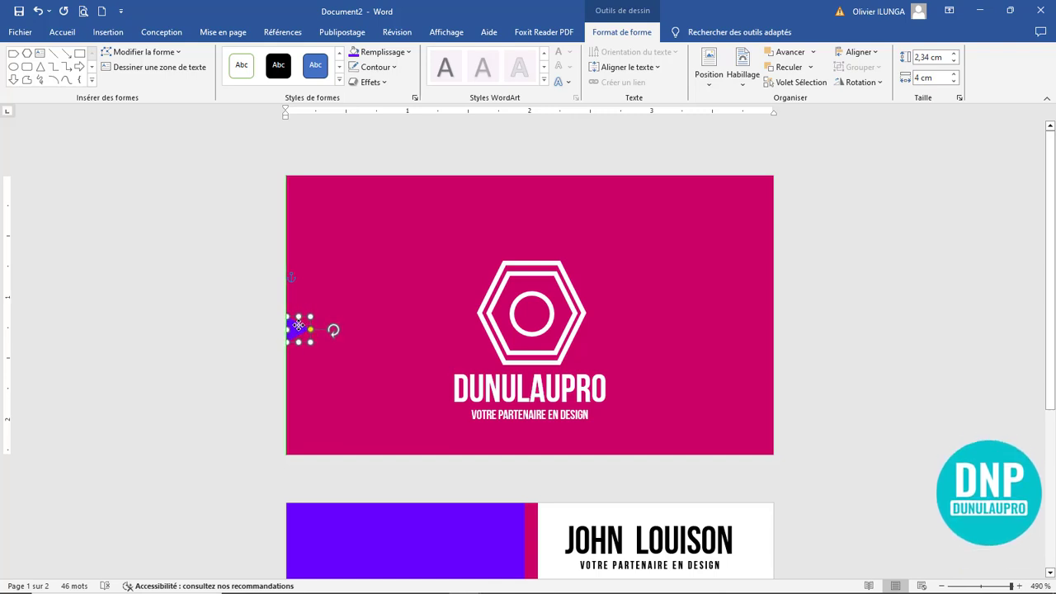
pyautogui.moveTo(297, 319); pyautogui.dragTo(297, 315)
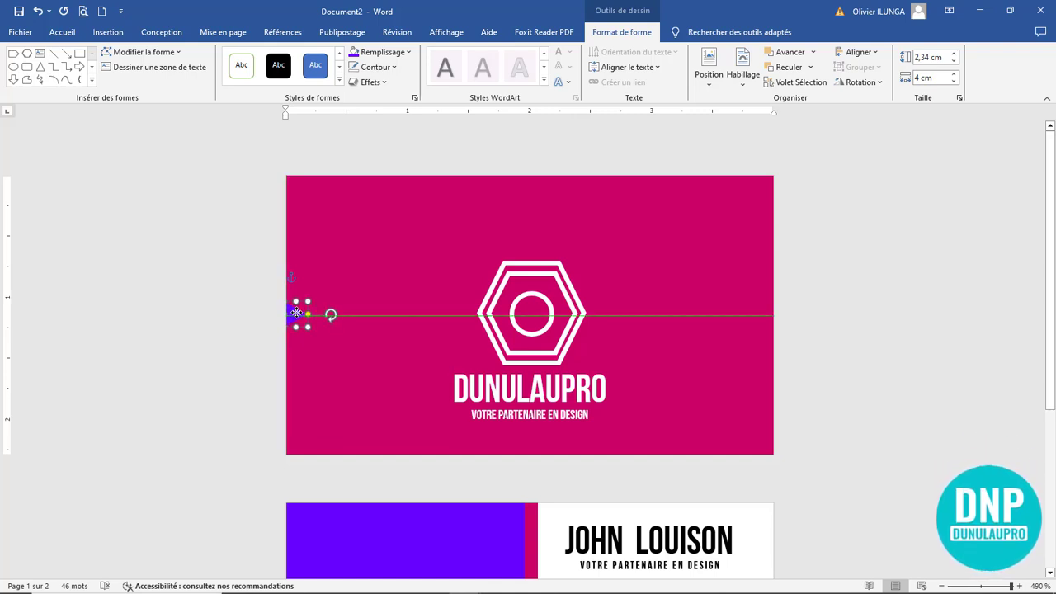
pyautogui.click(344, 356)
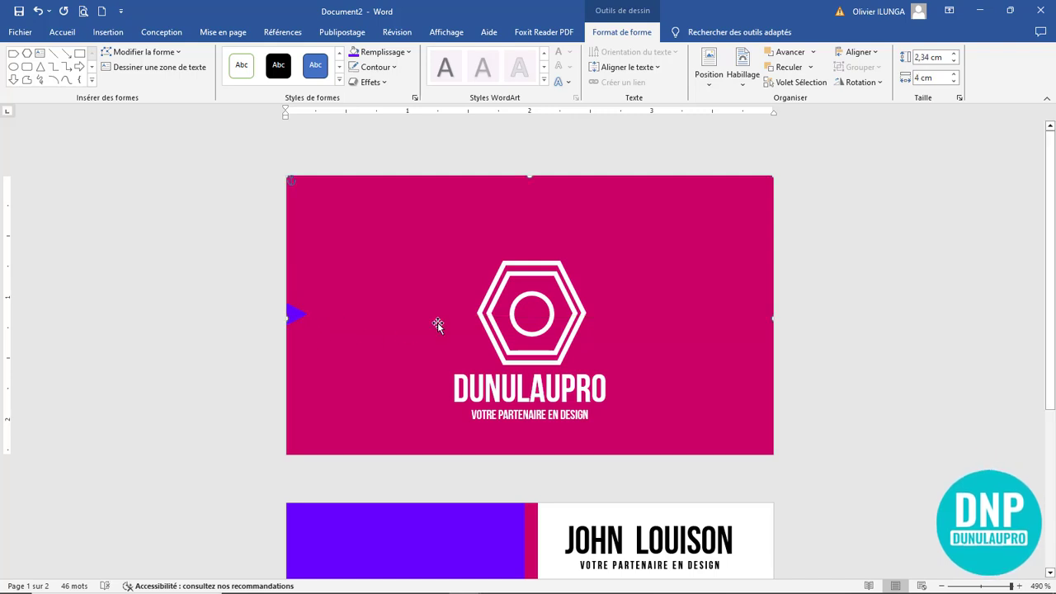
pyautogui.scroll(-4, 438, 321)
pyautogui.scroll(3, 427, 336)
pyautogui.scroll(1, 384, 346)
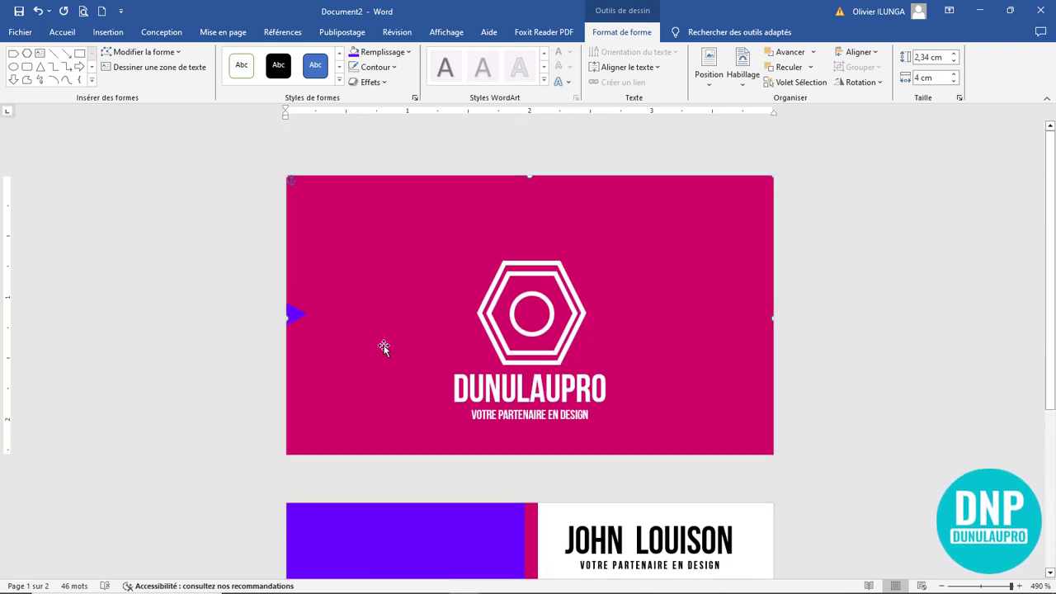
pyautogui.scroll(-2, 597, 358)
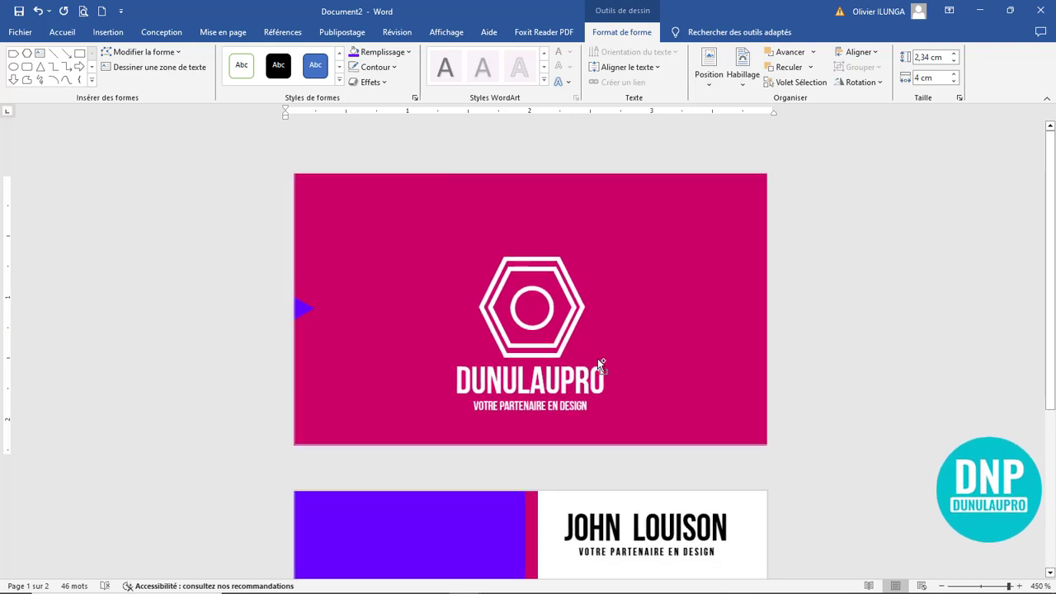
pyautogui.scroll(-8, 597, 358)
# - Zoom out to show both card sides and collapse the ribbon to its tab row
pyautogui.scroll(-5, 597, 358)
pyautogui.scroll(-3, 598, 358)
pyautogui.scroll(-1, 598, 358)
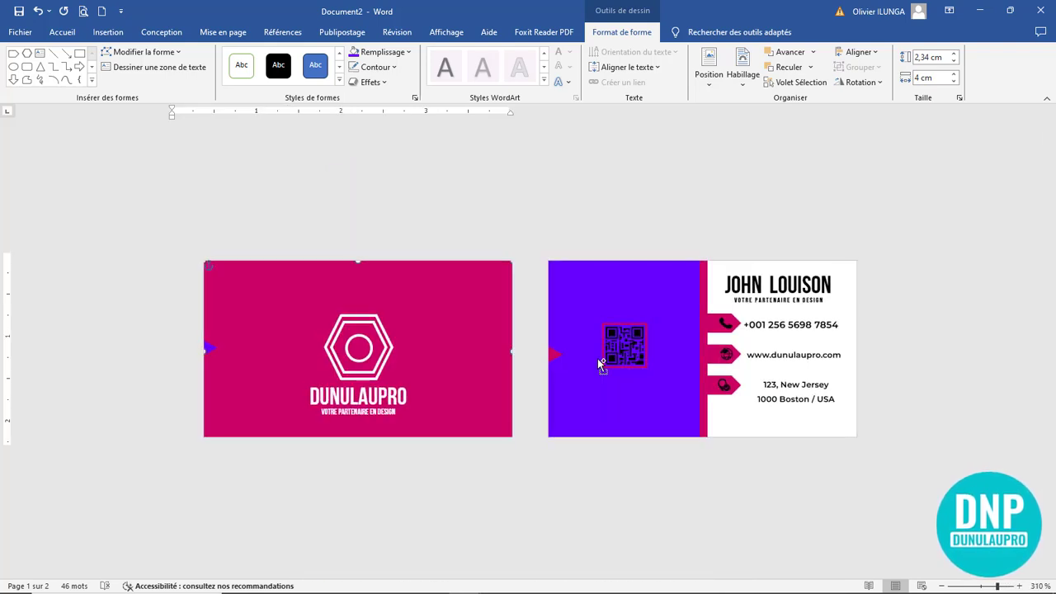
pyautogui.scroll(2, 597, 358)
pyautogui.scroll(3, 599, 363)
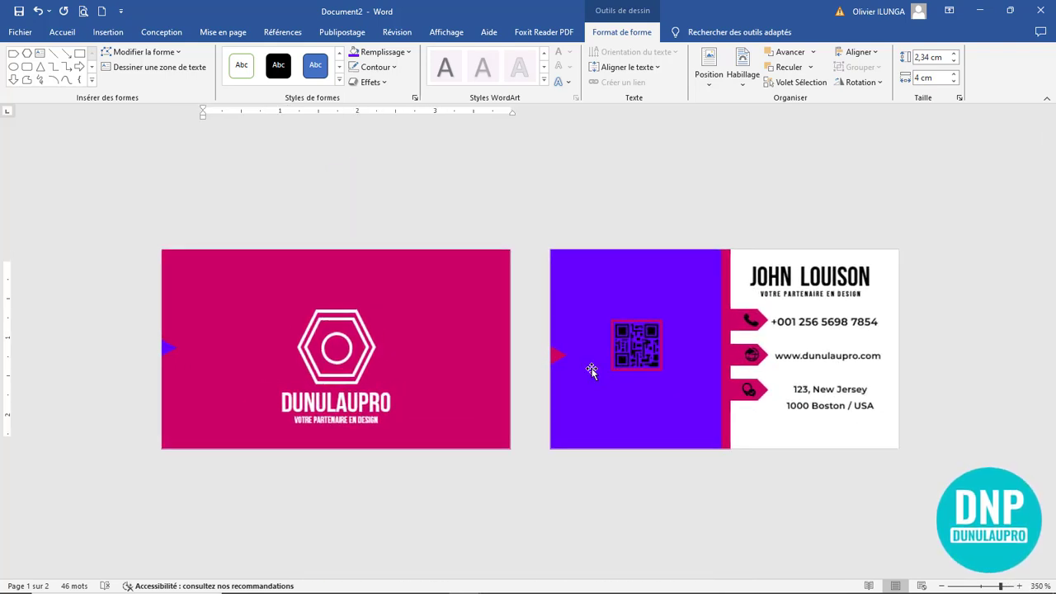
pyautogui.click(1046, 102)
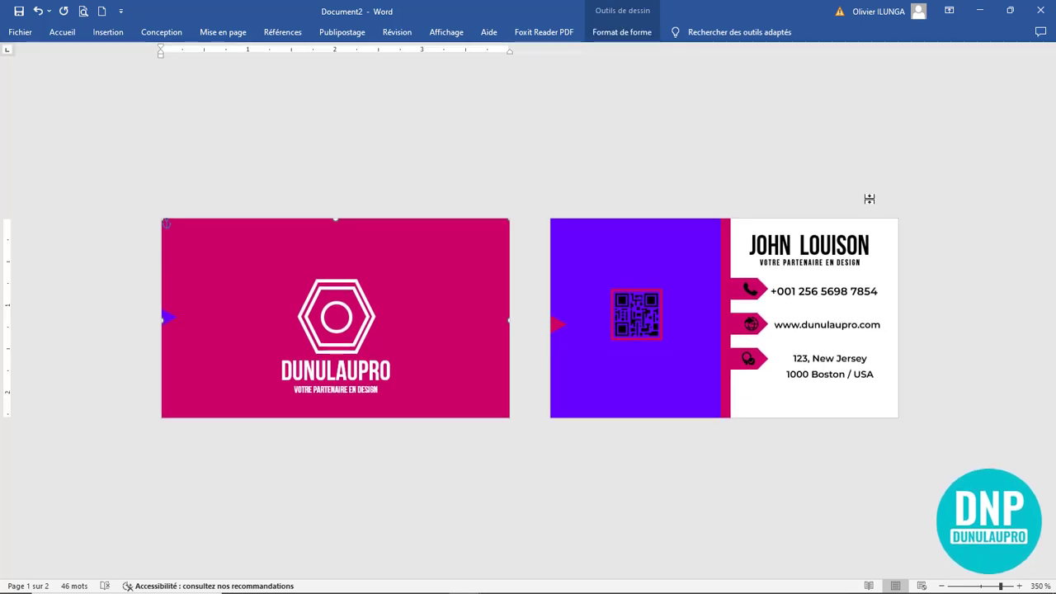